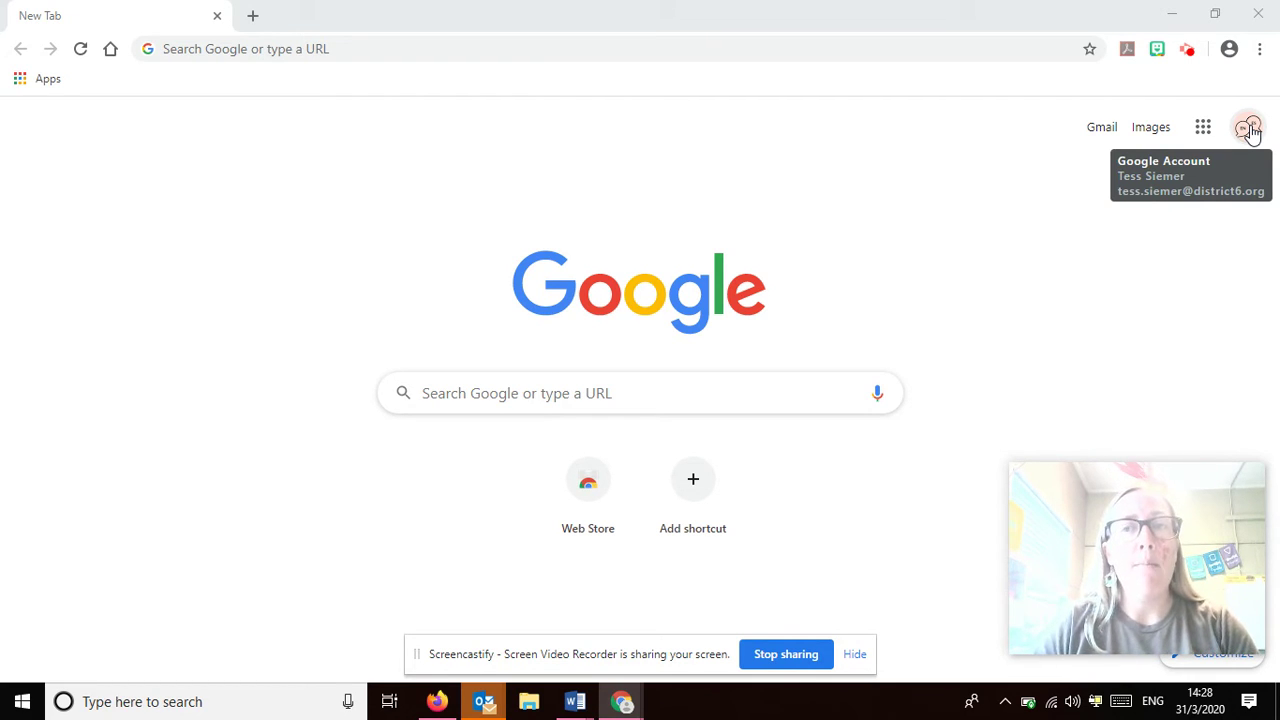
Add another Google account in Chrome and submit the example student email address
click(1249, 128)
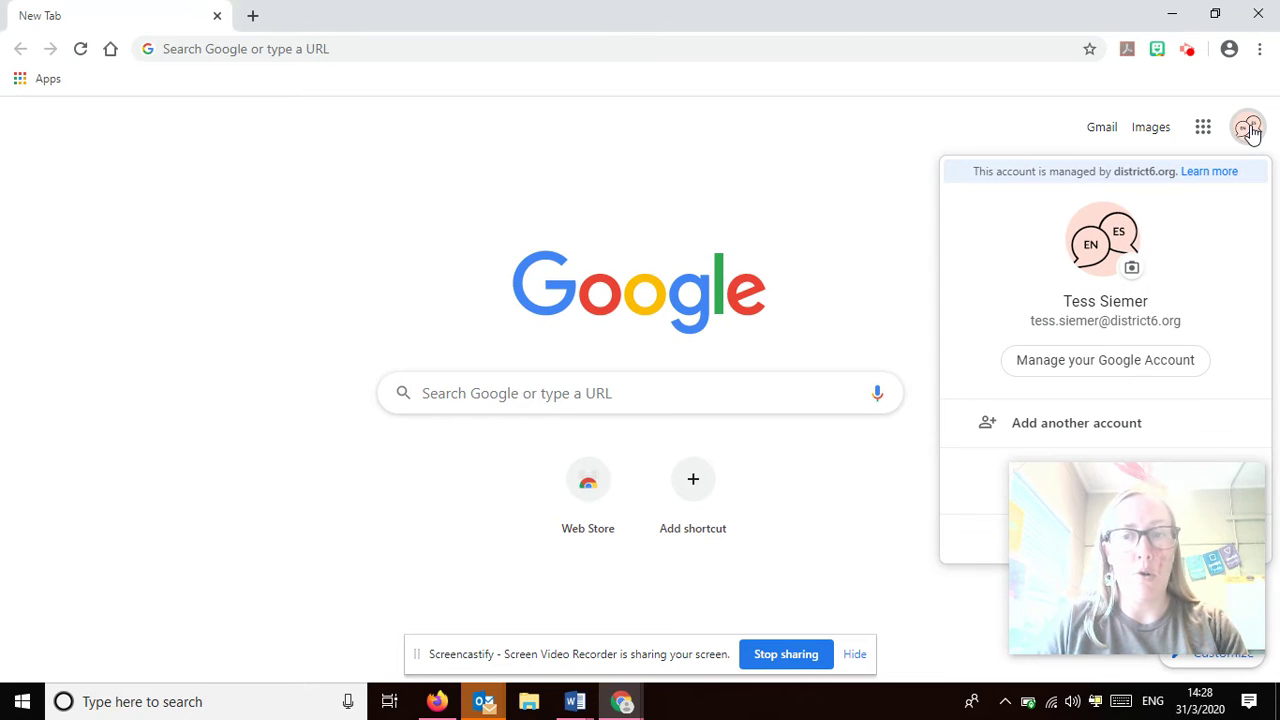
click(1051, 424)
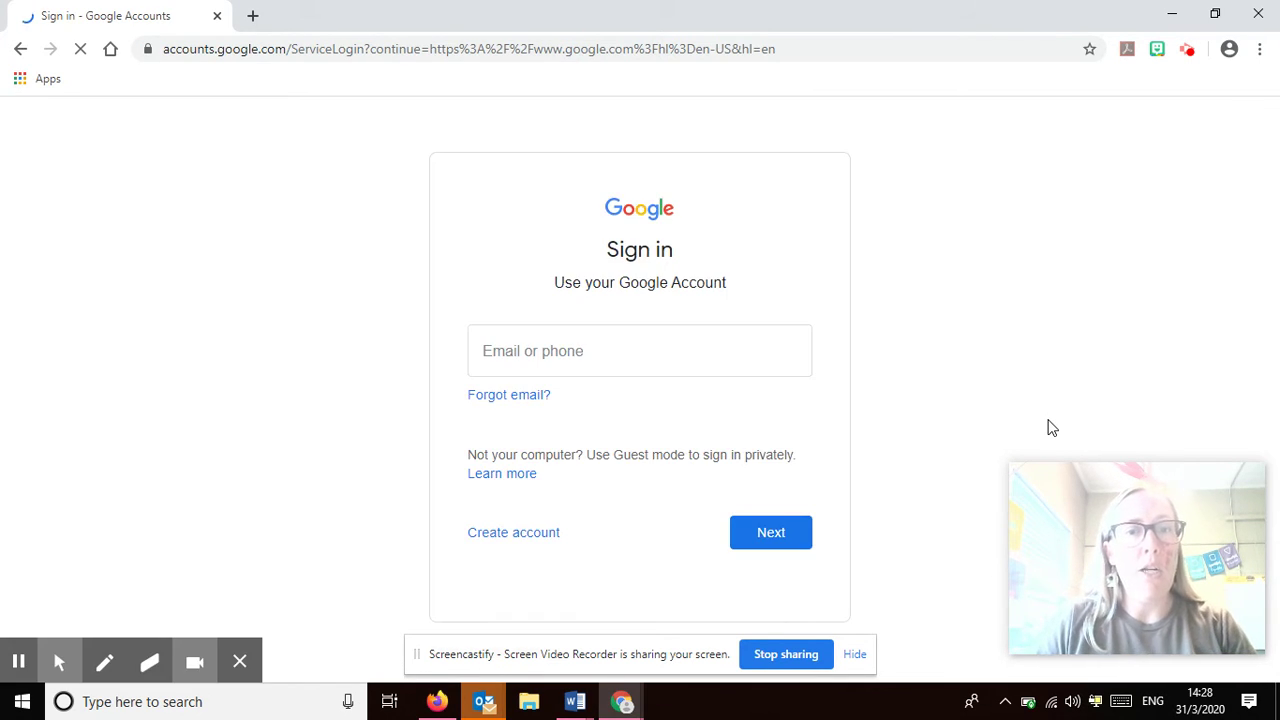
click(680, 349)
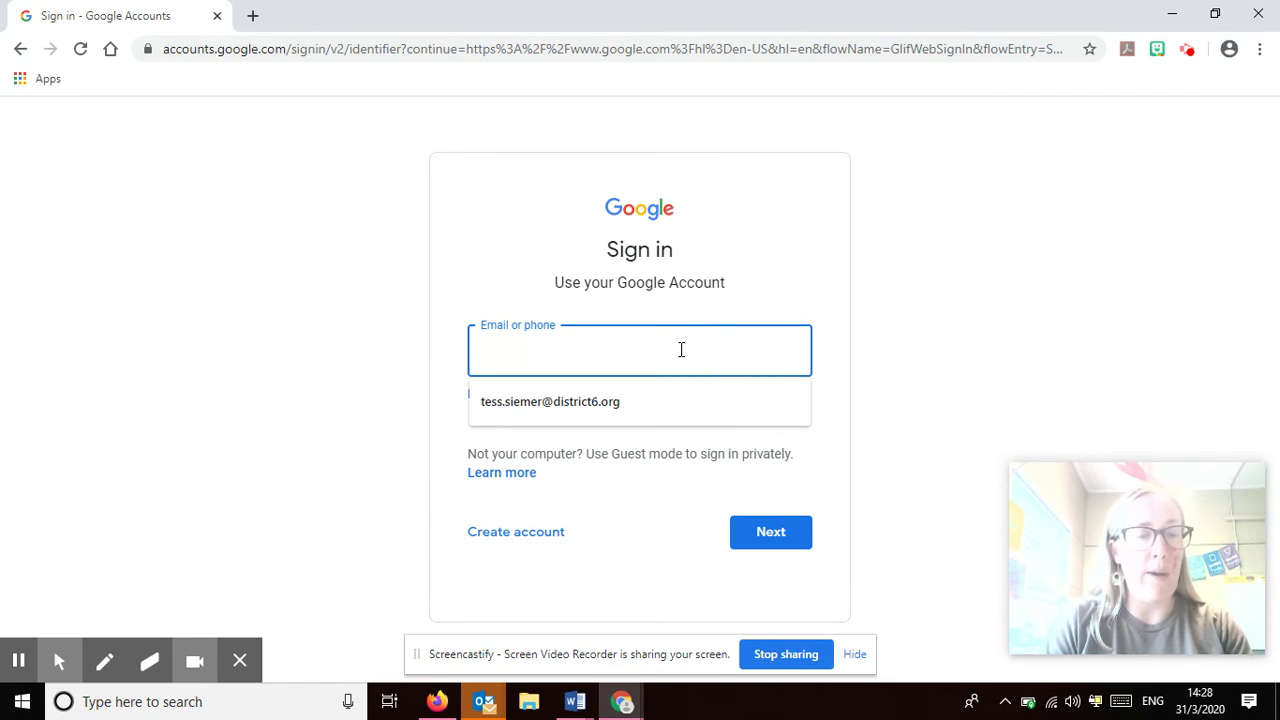
text(lastname)
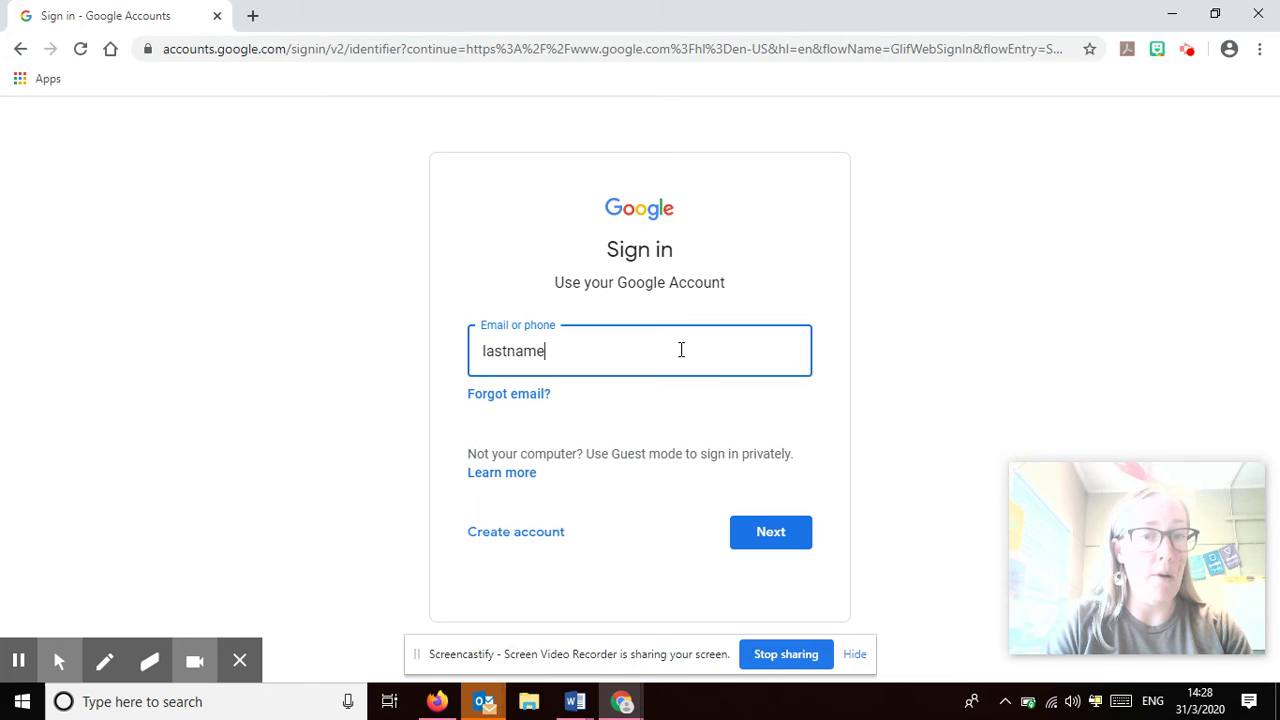
text(stud)
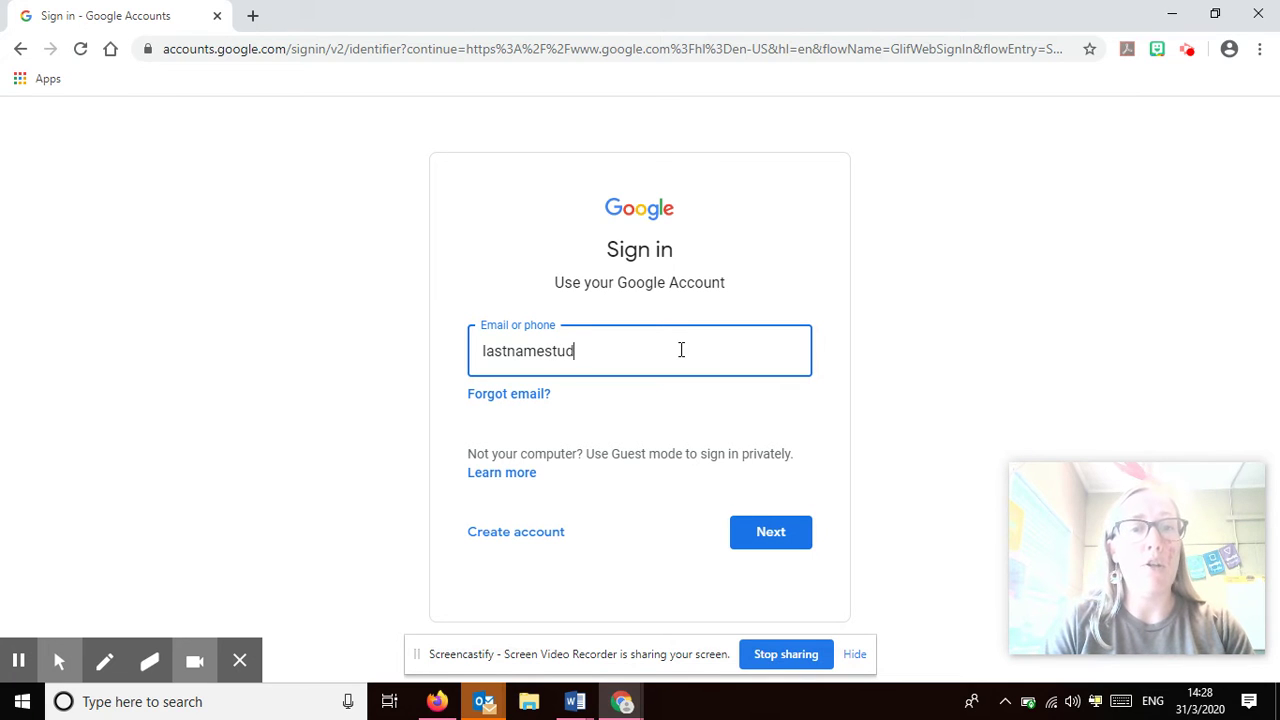
text(entnumber)
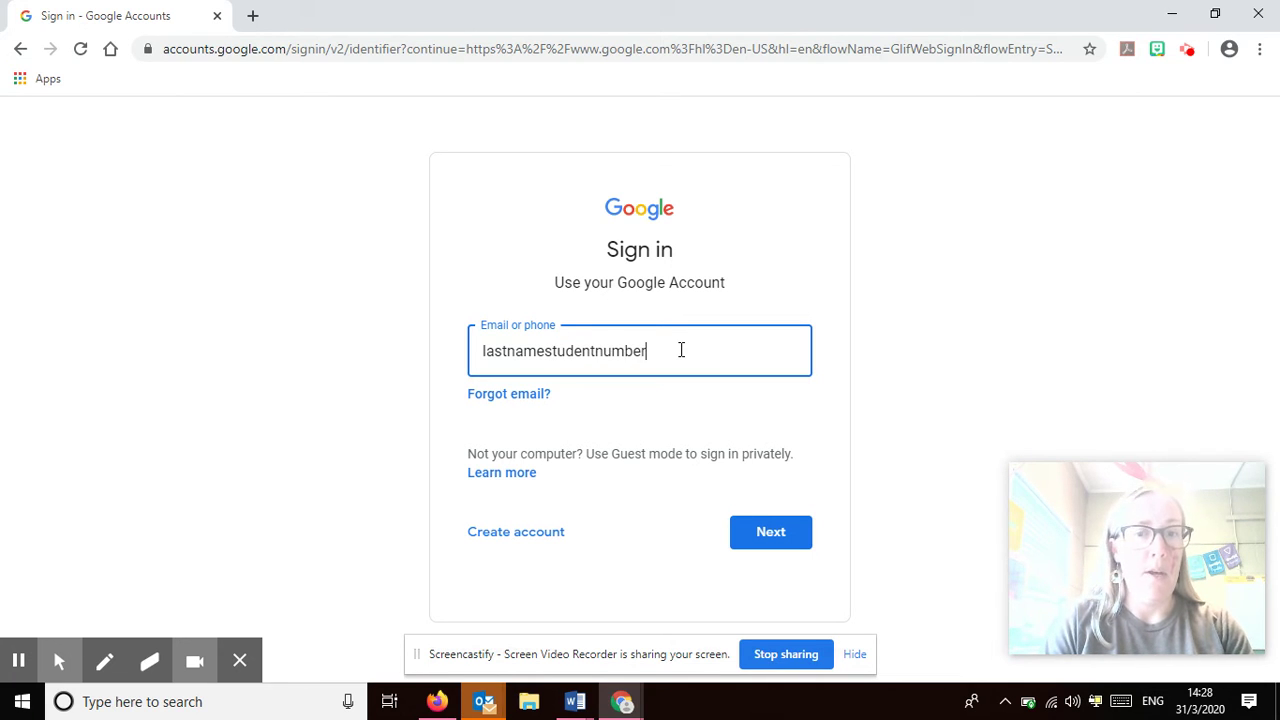
text(@district6.org)
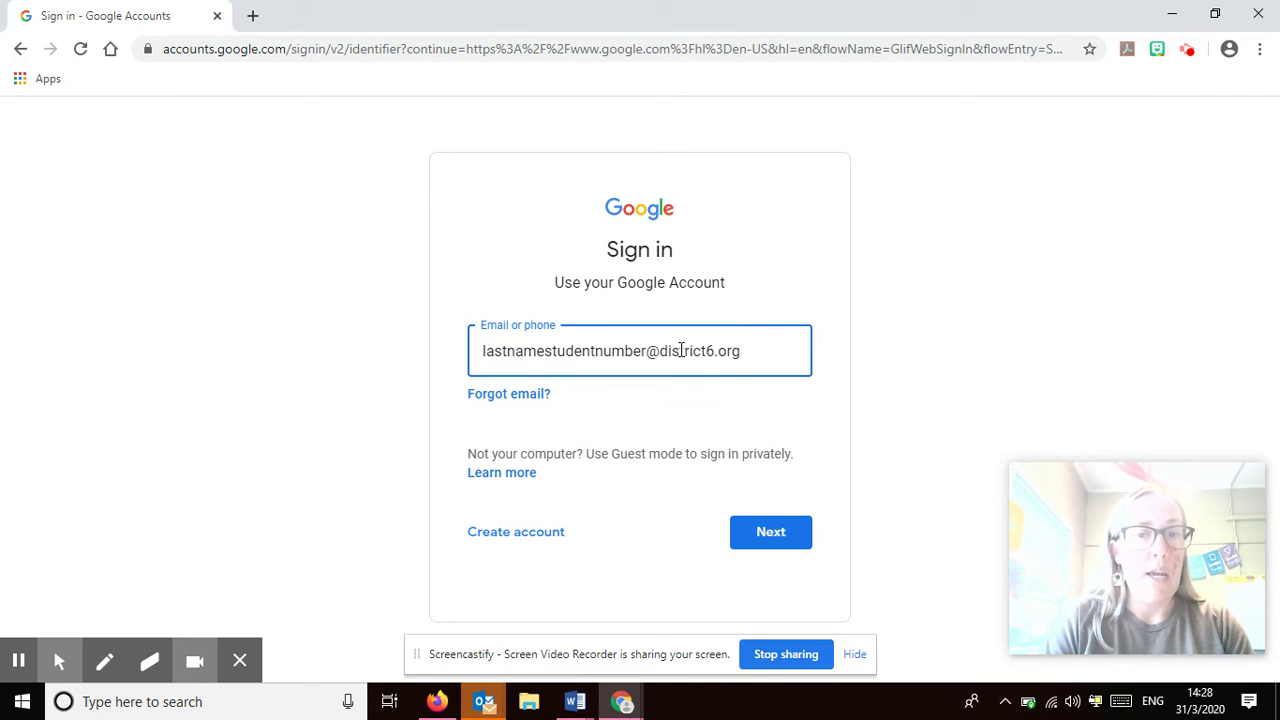
key(Return)
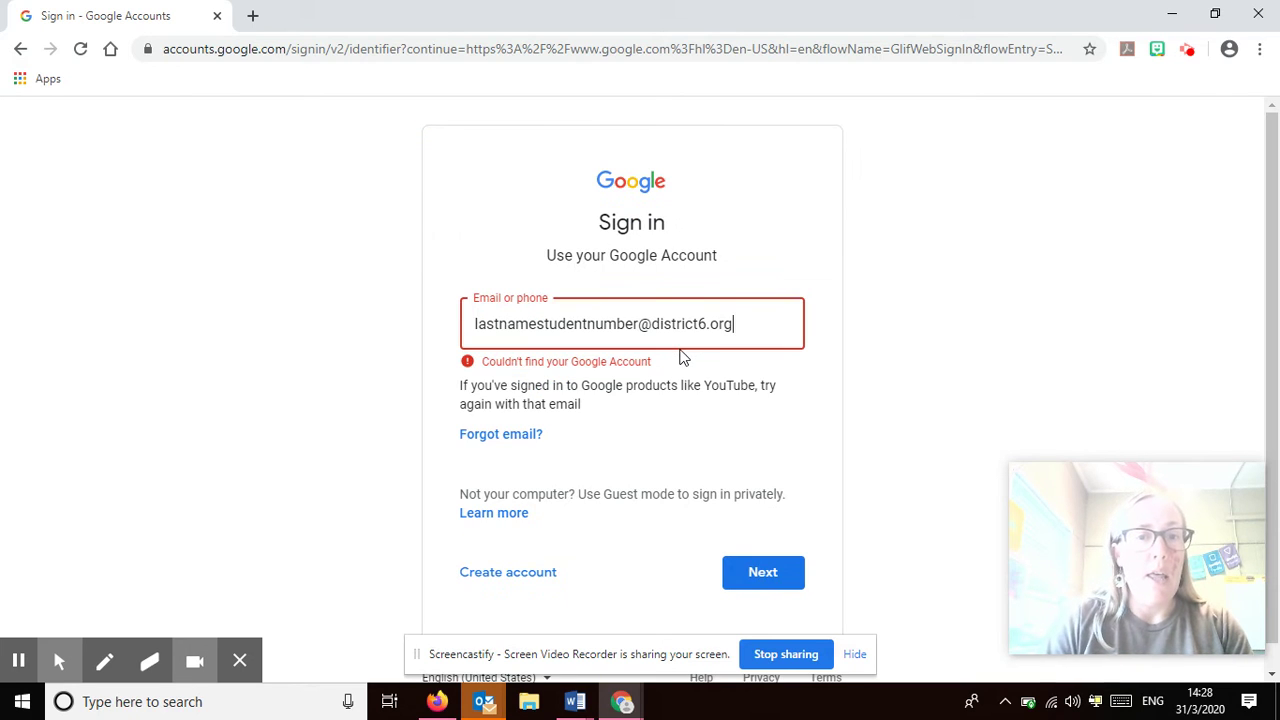
Replace it with the teacher's district email from autocomplete and continue to the password step
drag(757, 329, 255, 307)
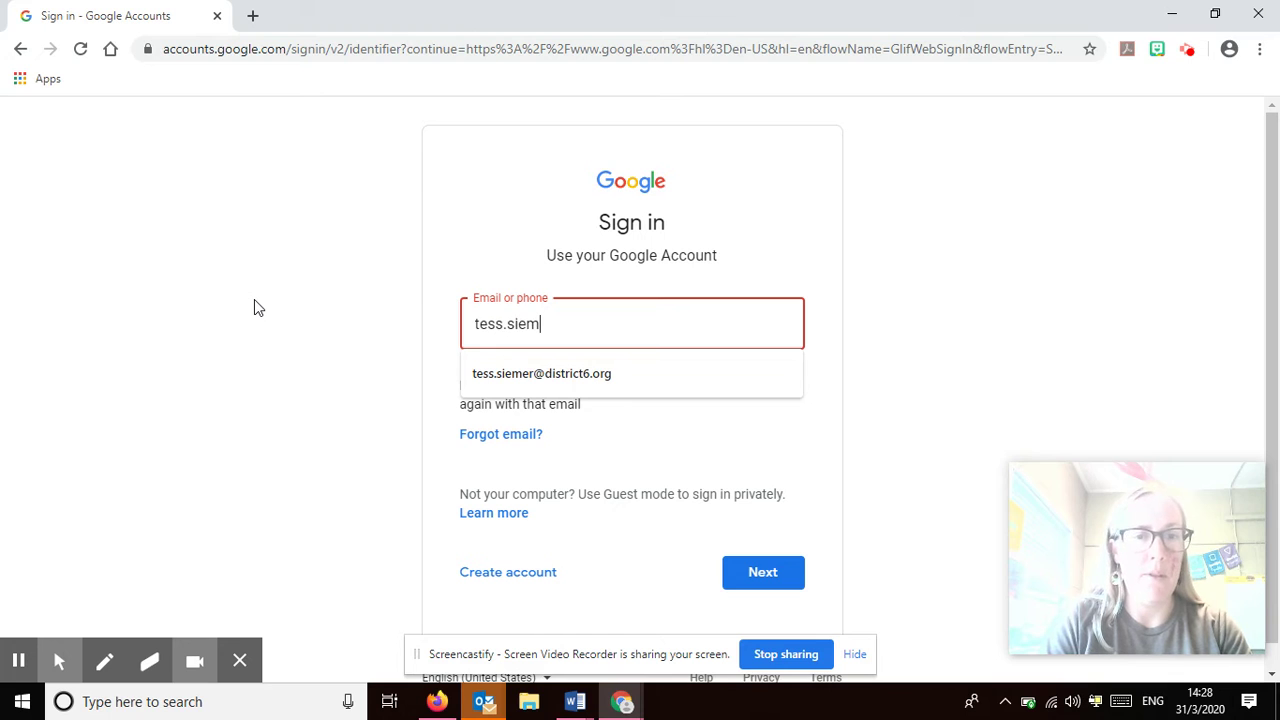
key(Down)
key(Return)
click(798, 580)
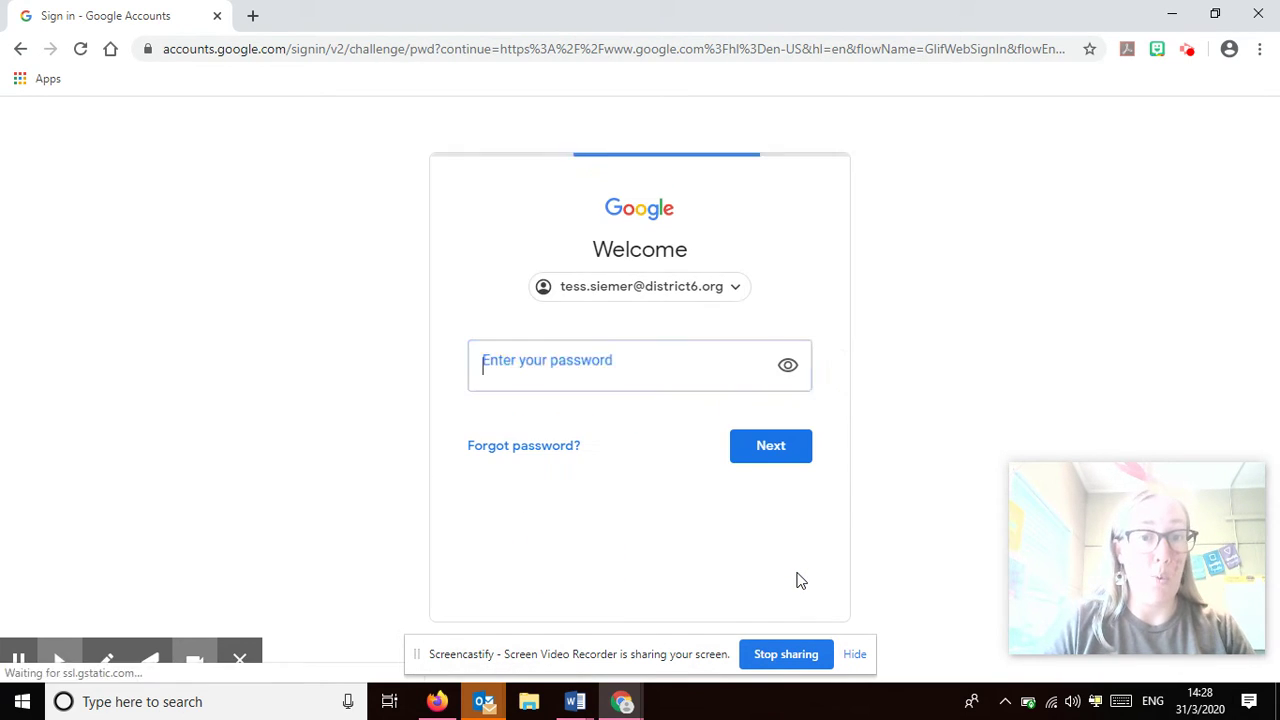
Enter the example student password, reveal it as plain text, and minimize Chrome
text(••)
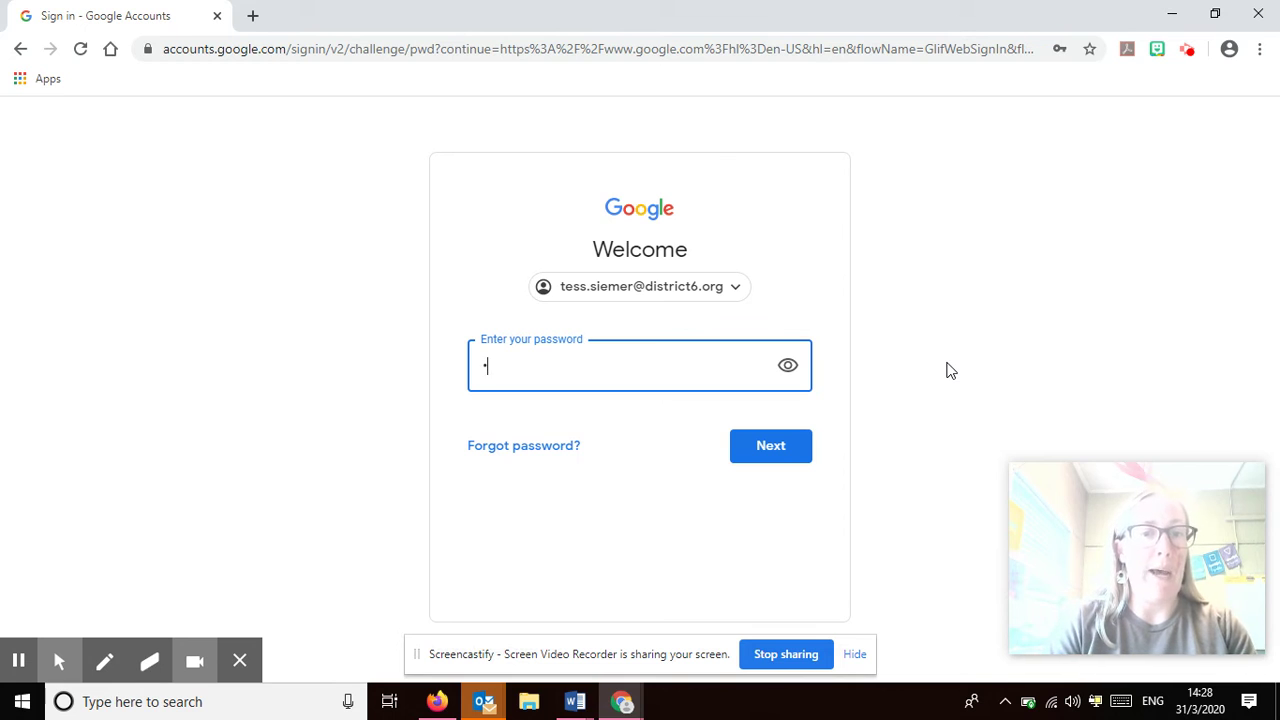
click(790, 370)
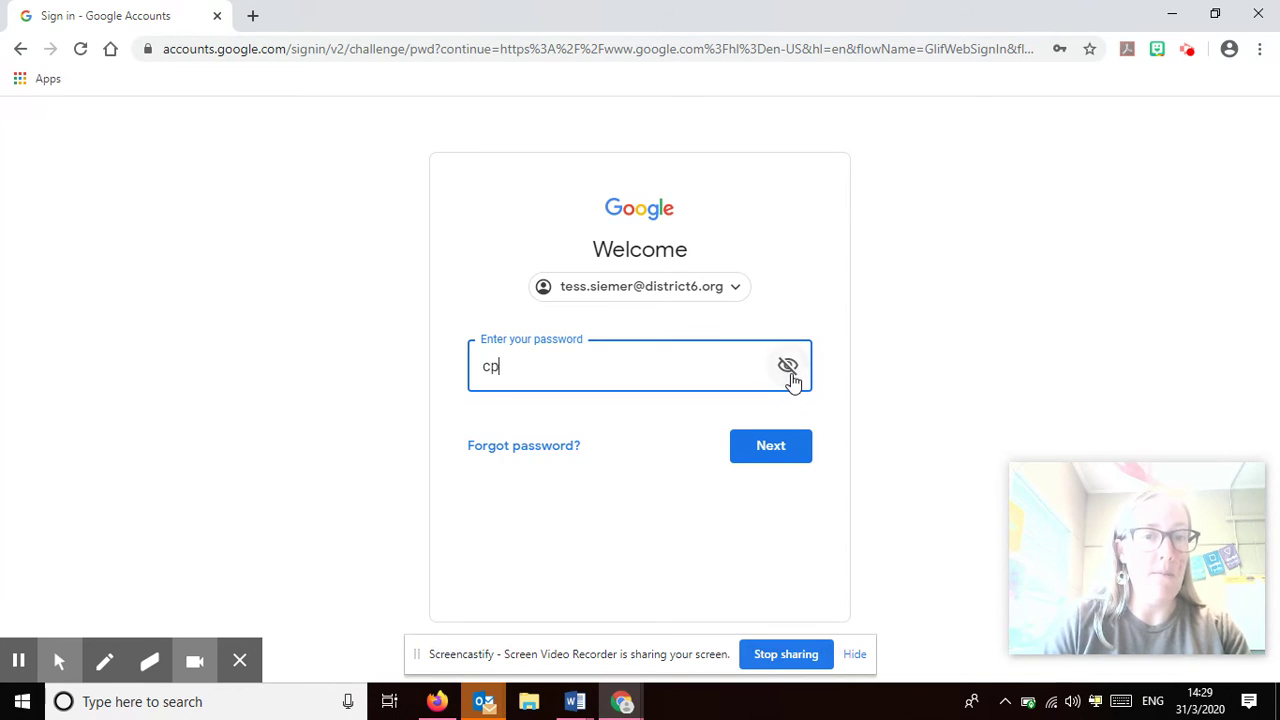
text(studentnumber)
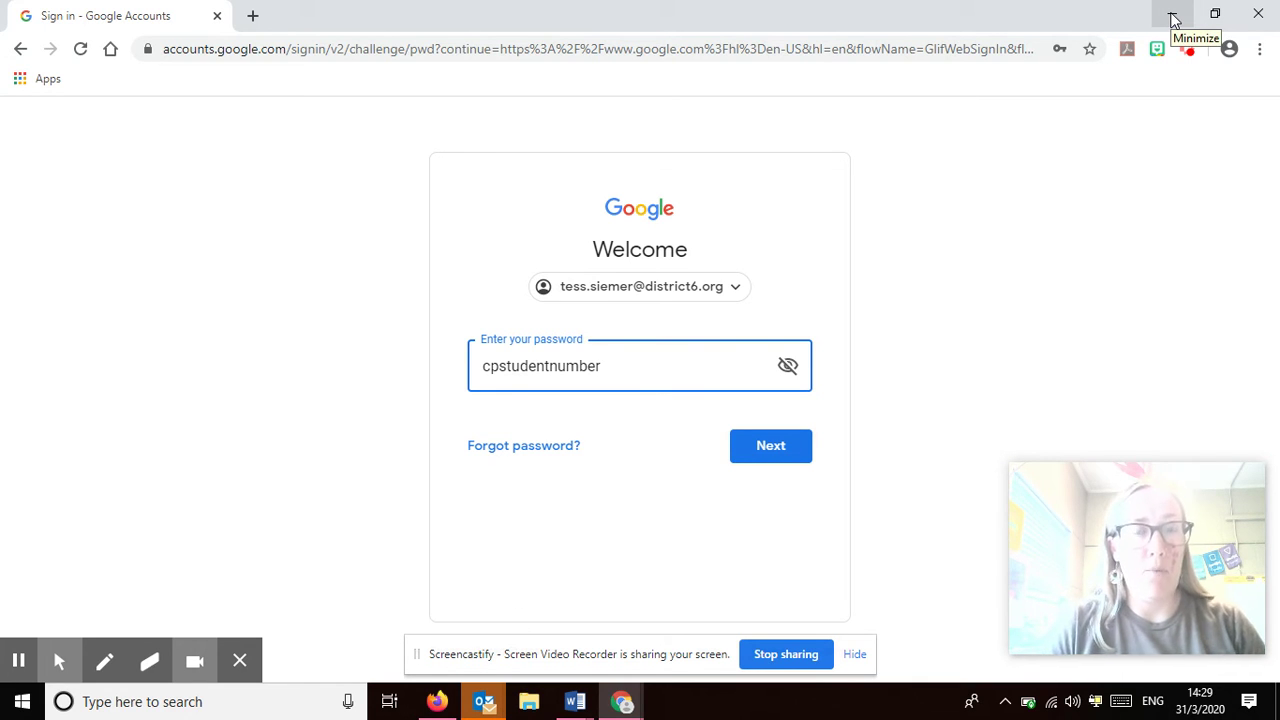
click(1173, 16)
Disconnect Firefox from its current account, then start the 'Sign in to Firefox / Turn on Sync' flow
click(1090, 44)
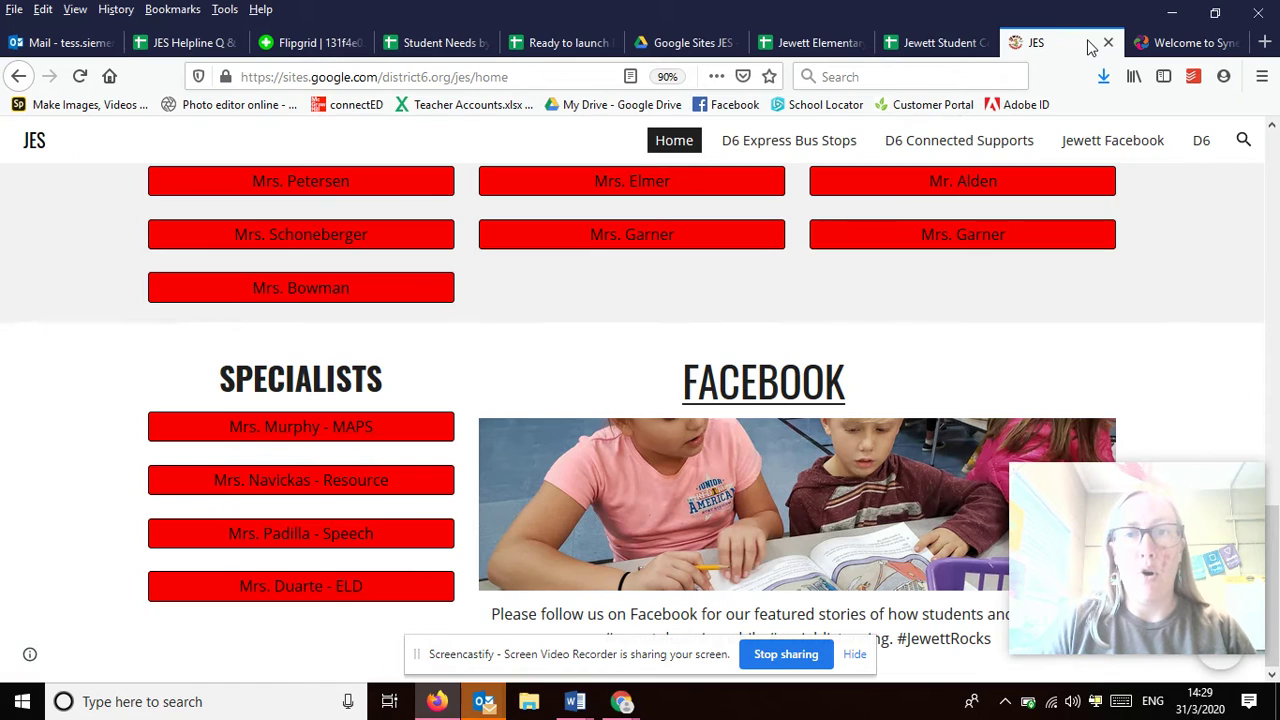
scroll(995, 253, up, 10)
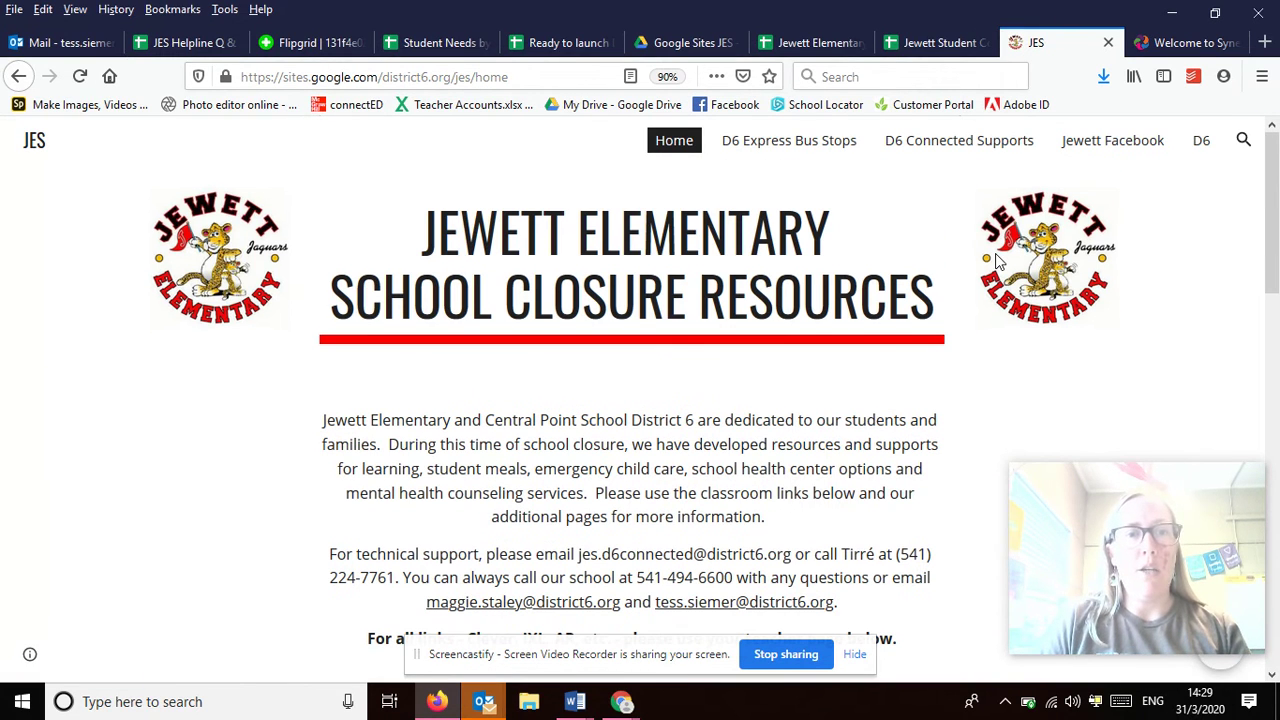
click(1224, 80)
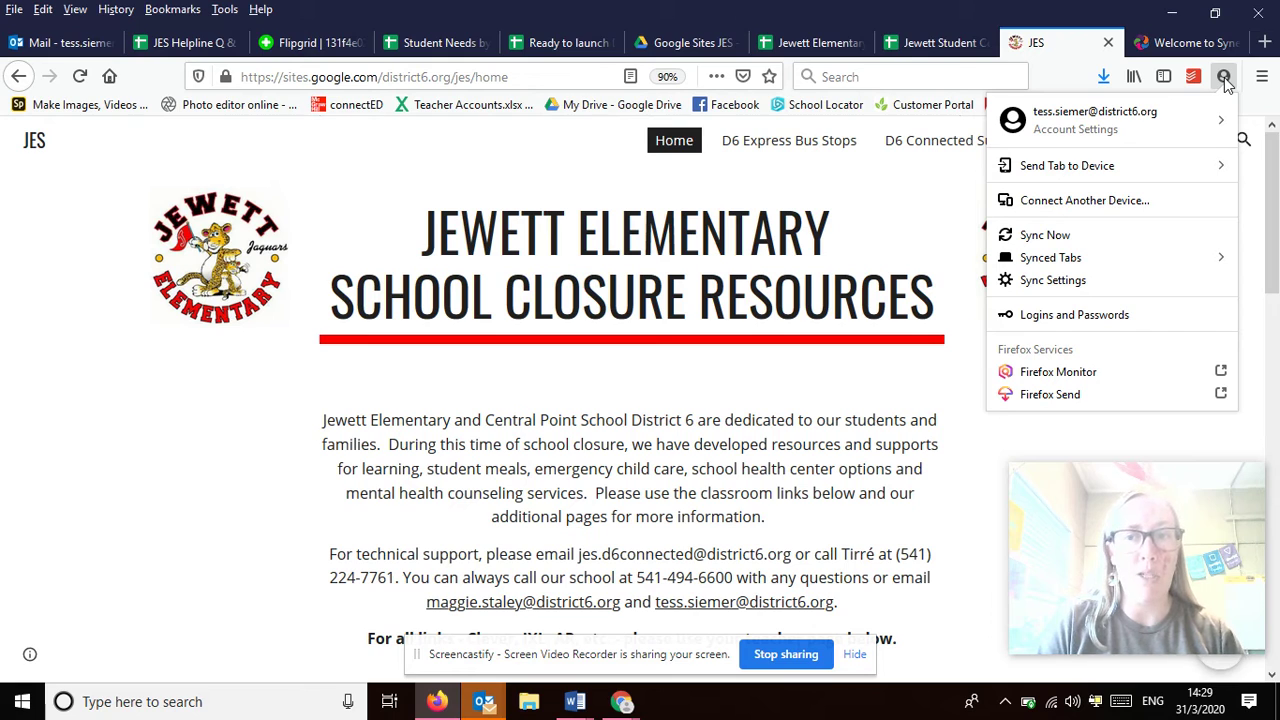
click(1217, 124)
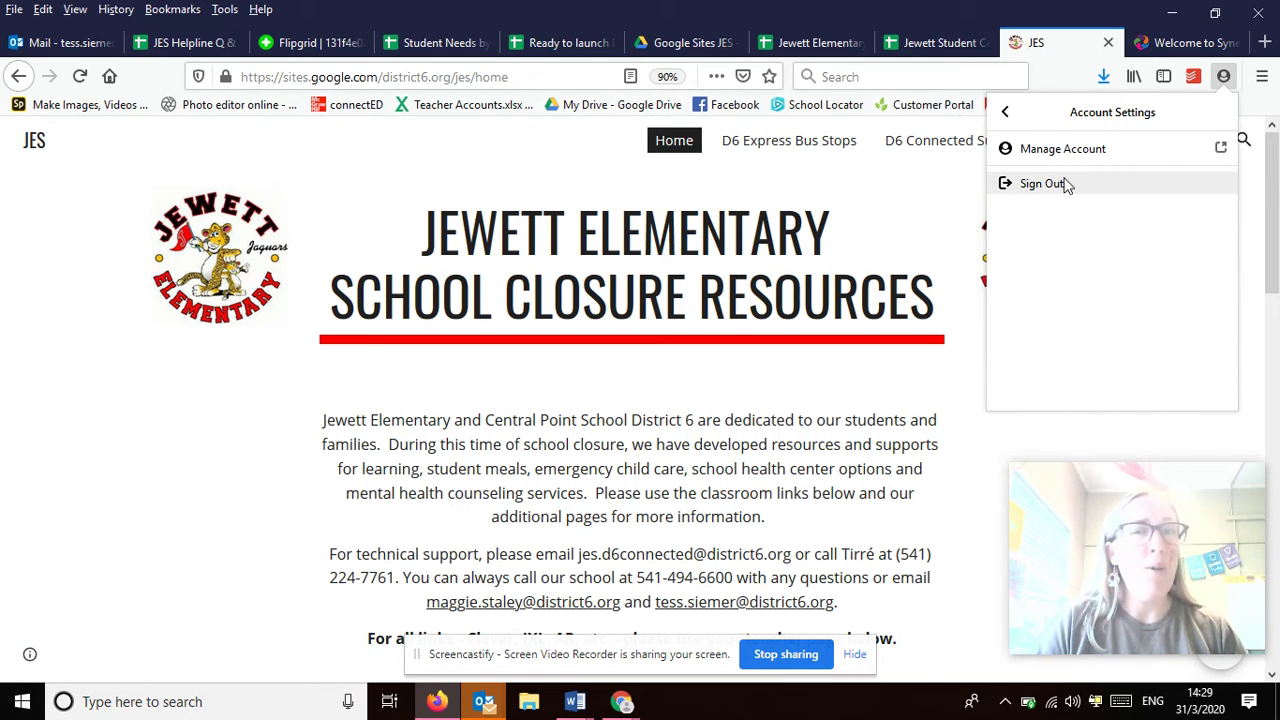
click(1066, 185)
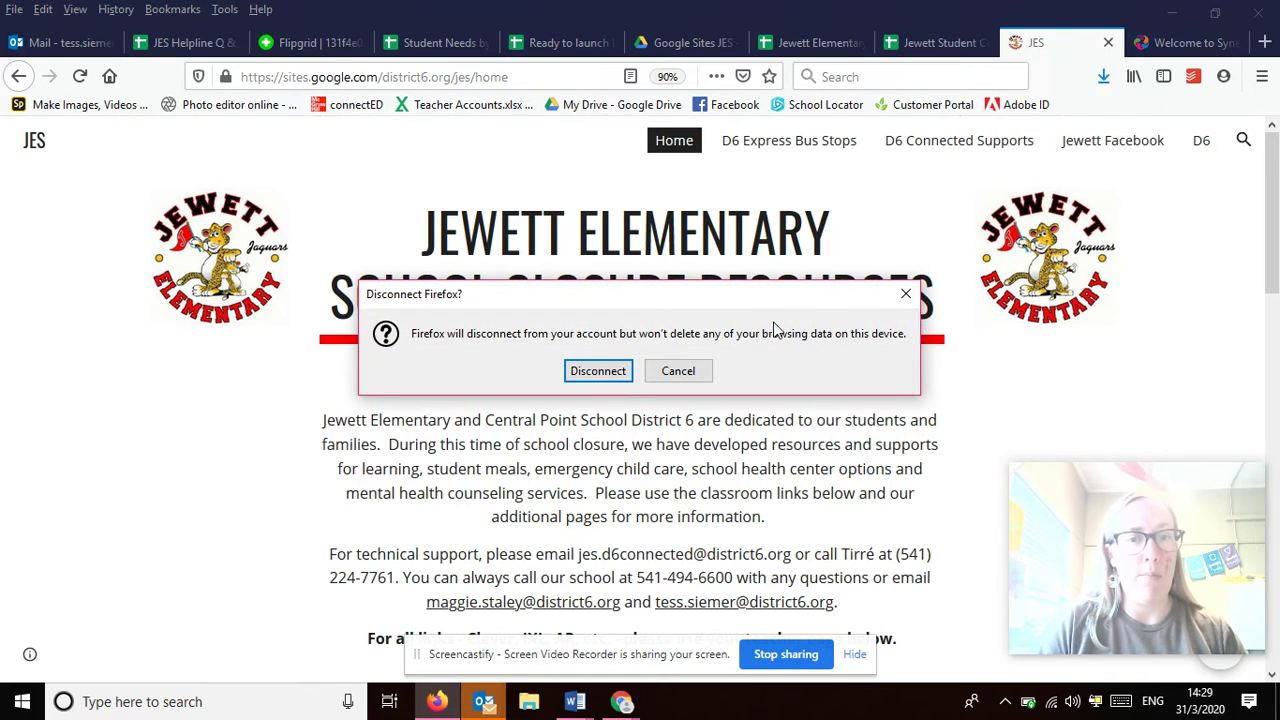
click(597, 371)
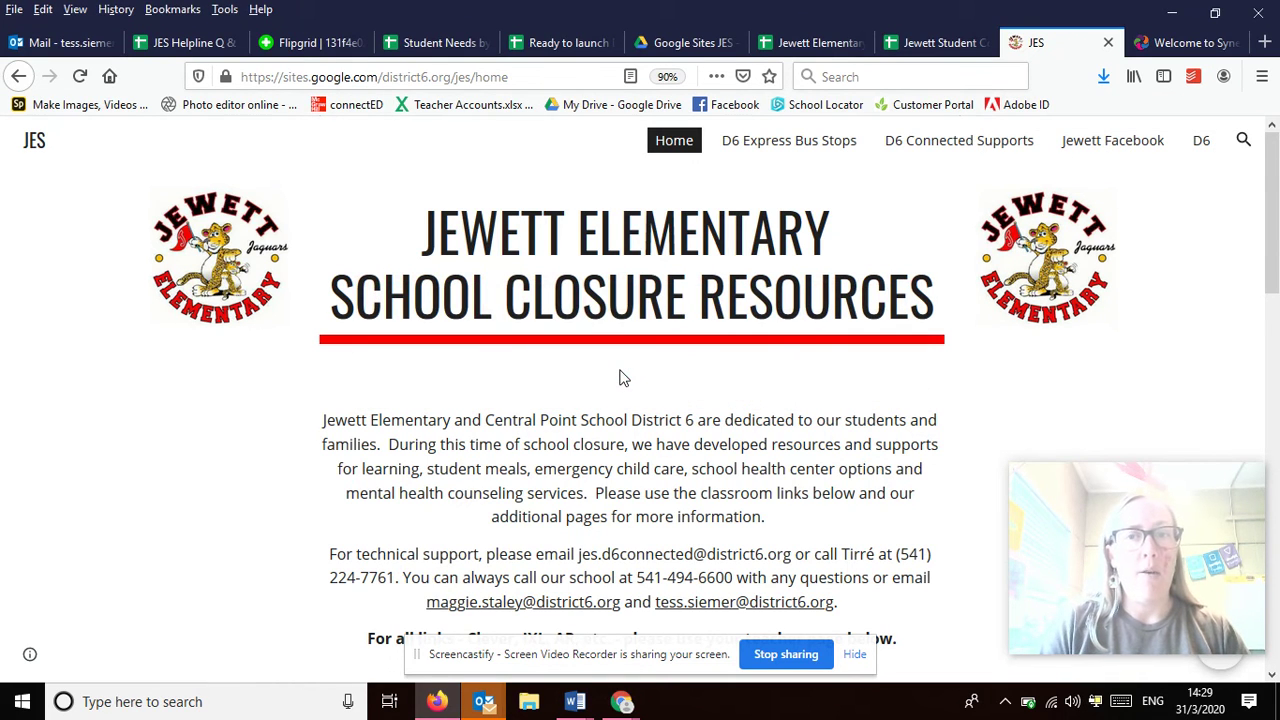
click(1223, 78)
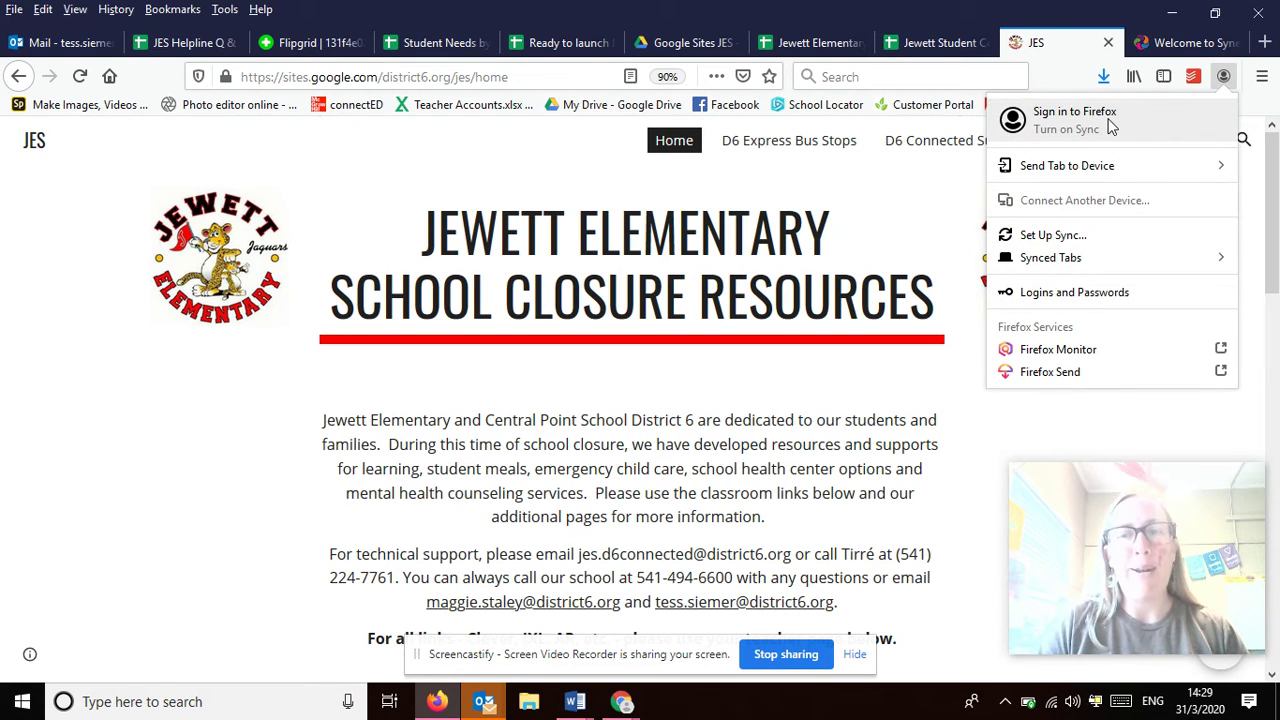
click(1075, 118)
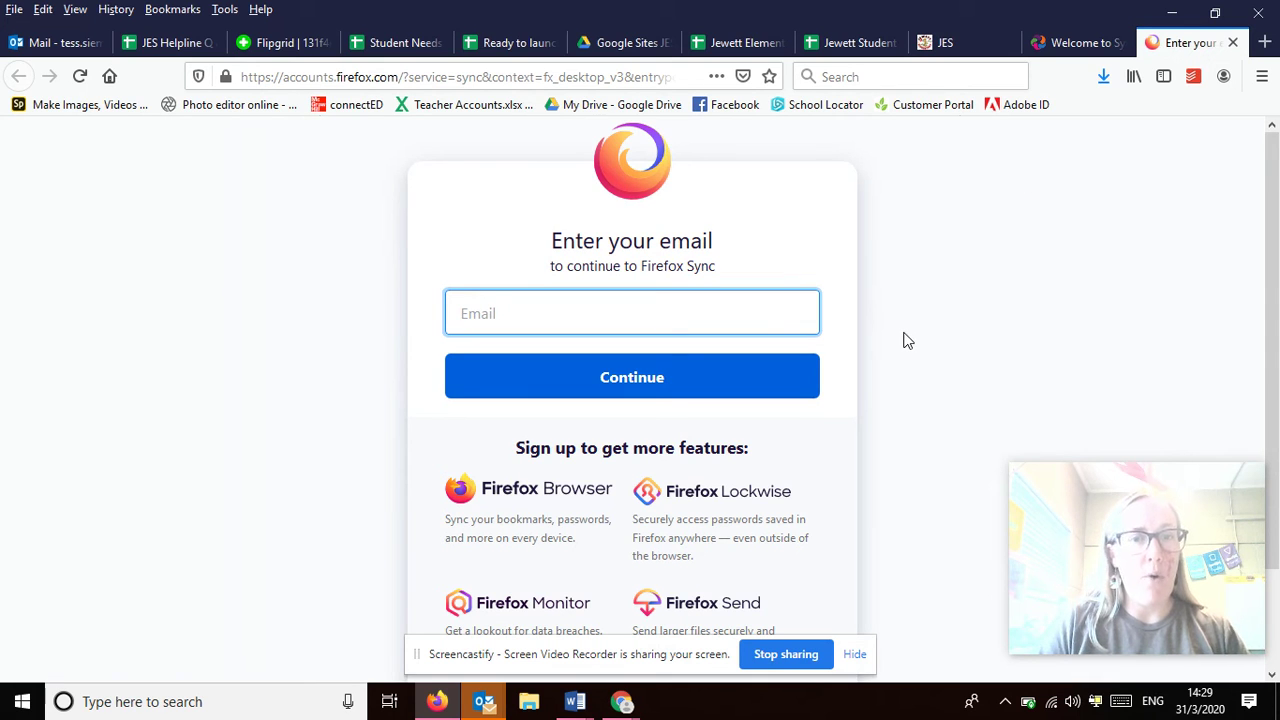
Try the example student email, cancel the Merge Warning, then submit the teacher's own email
text(l)
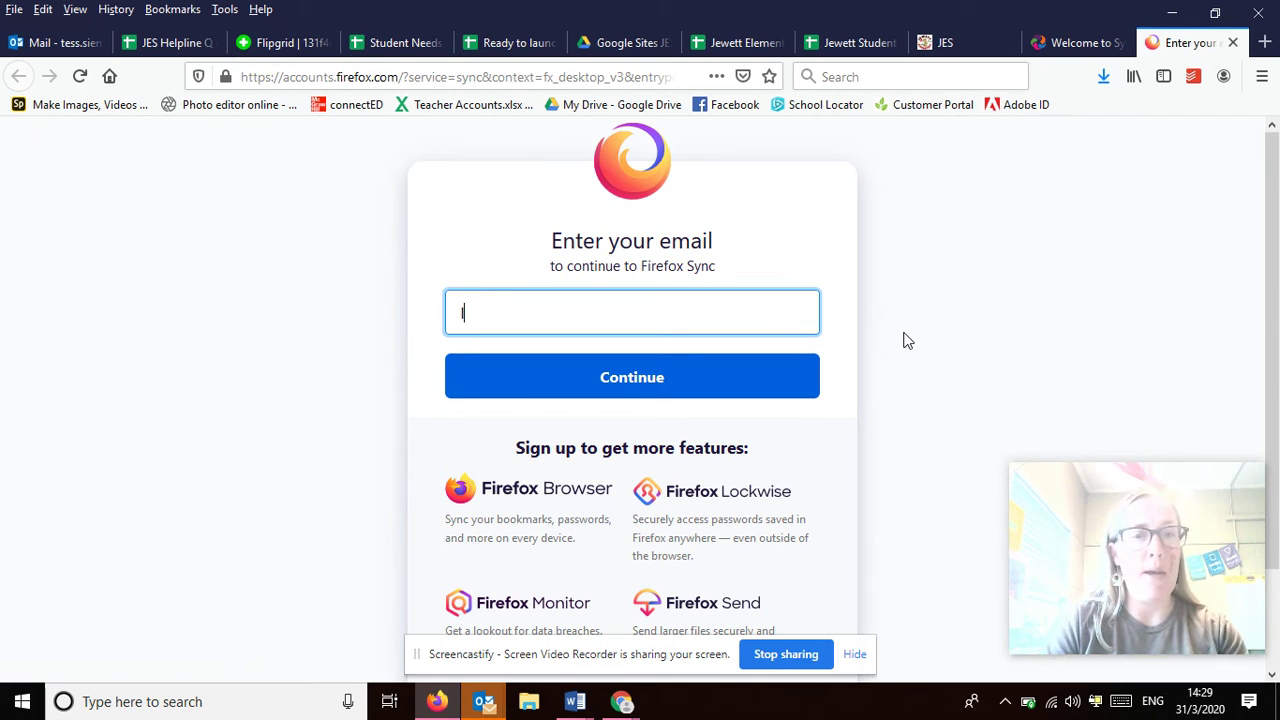
text(astname)
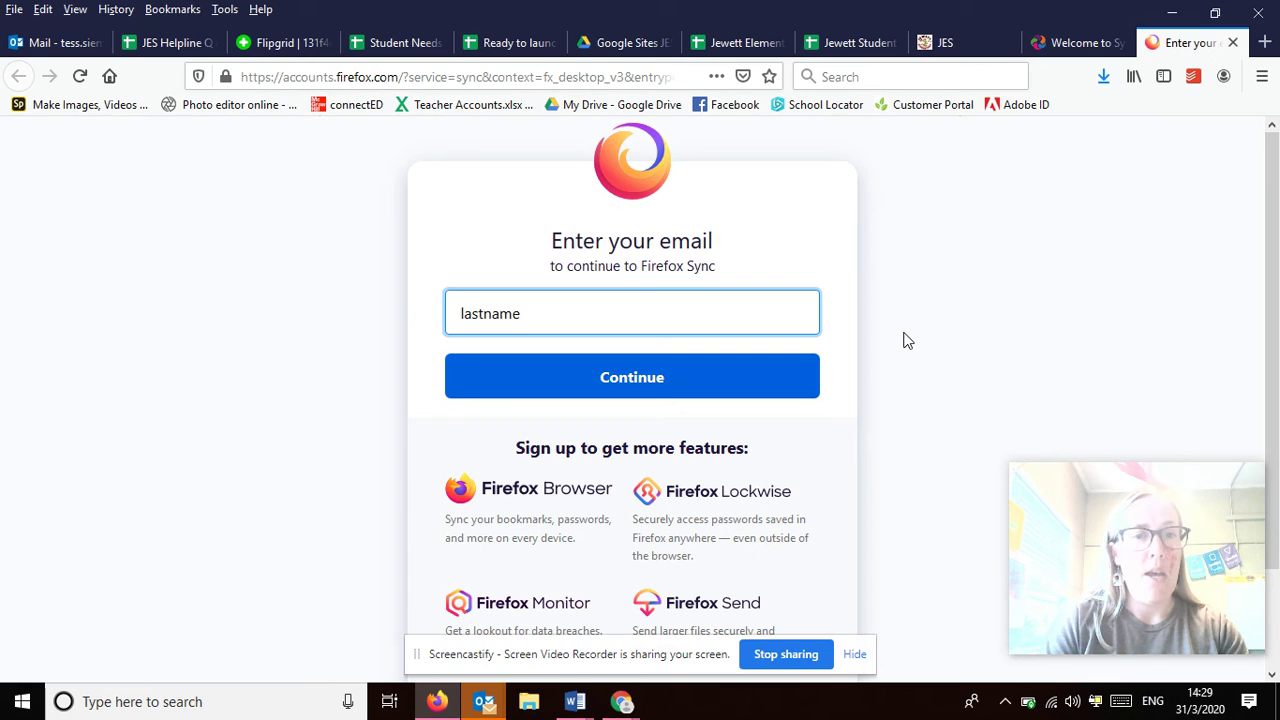
text(stude)
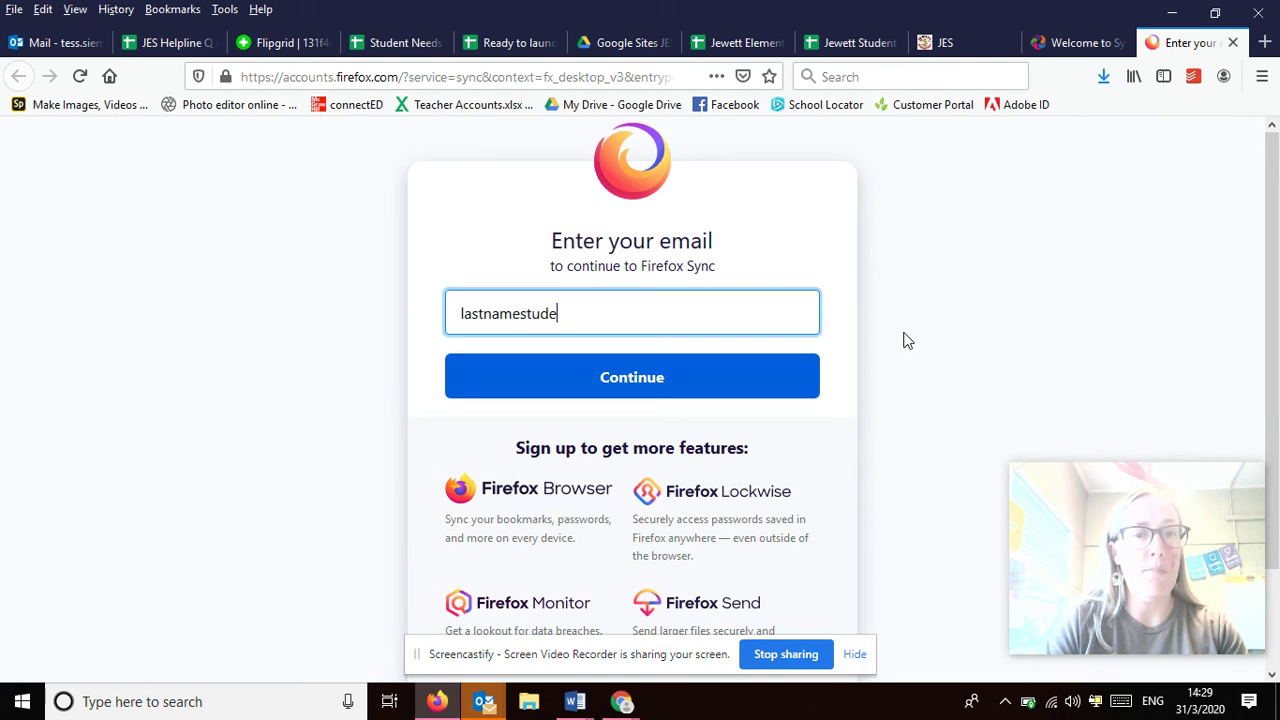
text(ntnumber@dist)
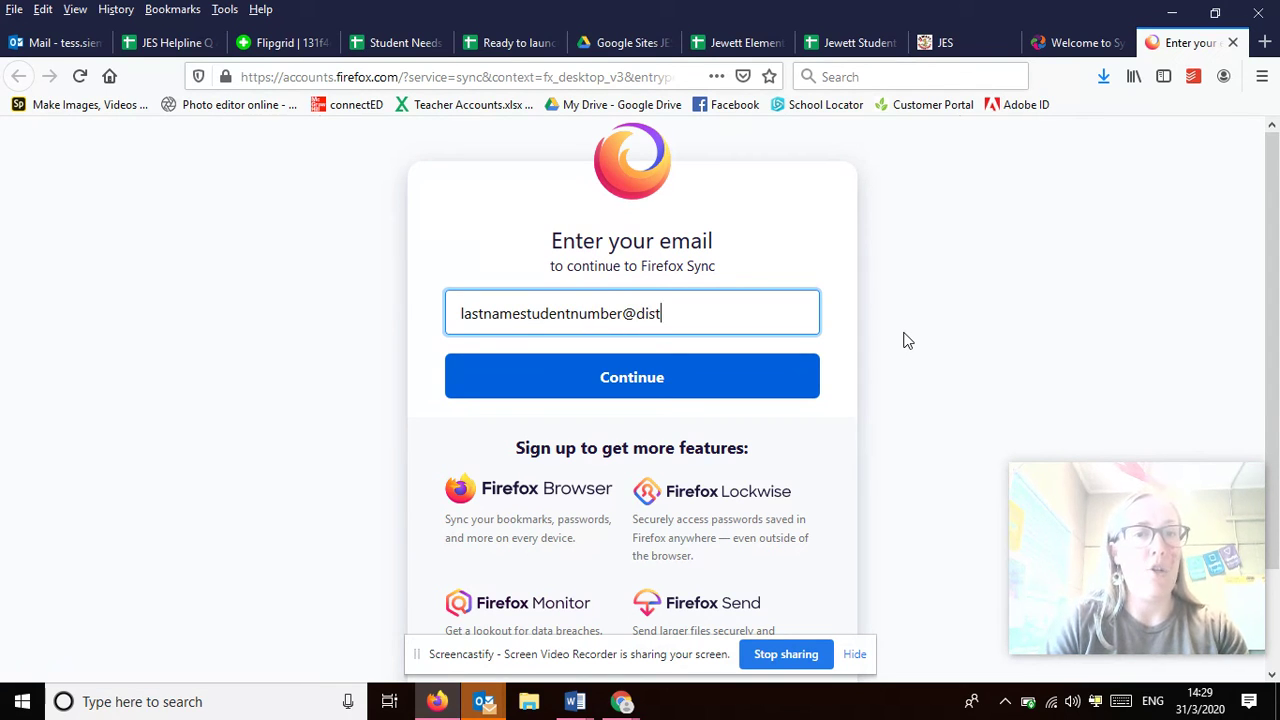
text(rict6.org)
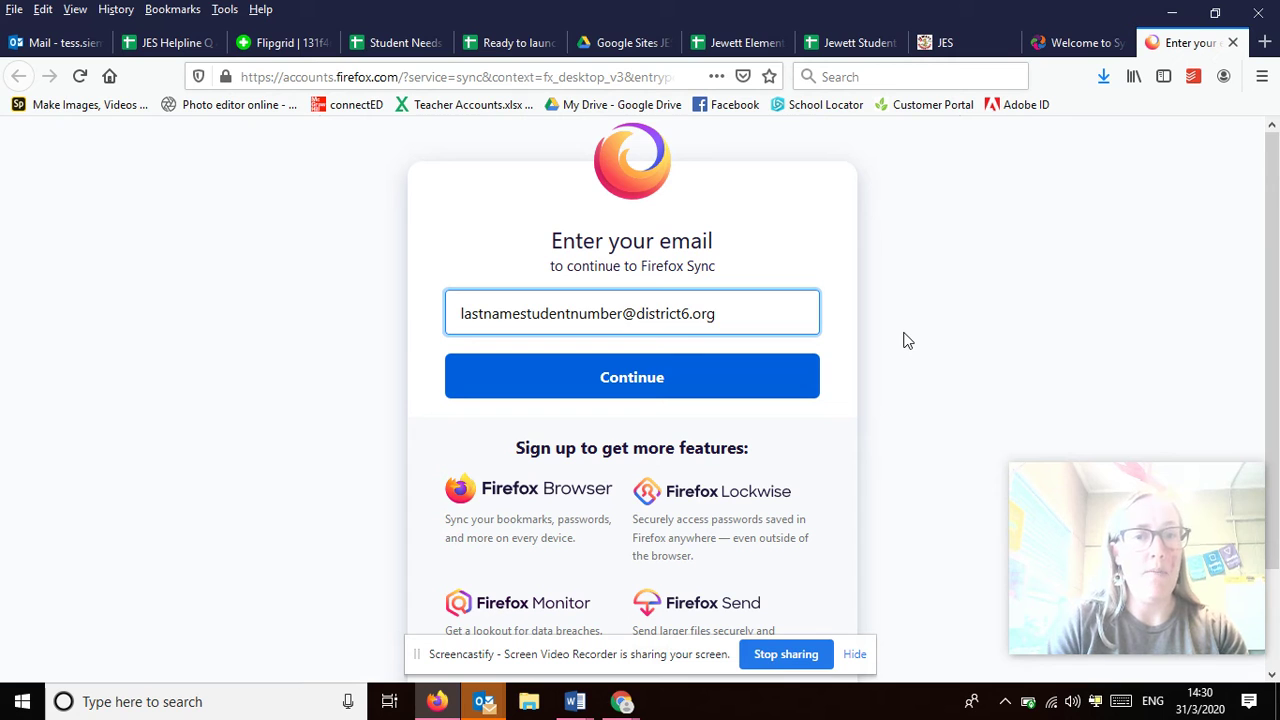
key(Return)
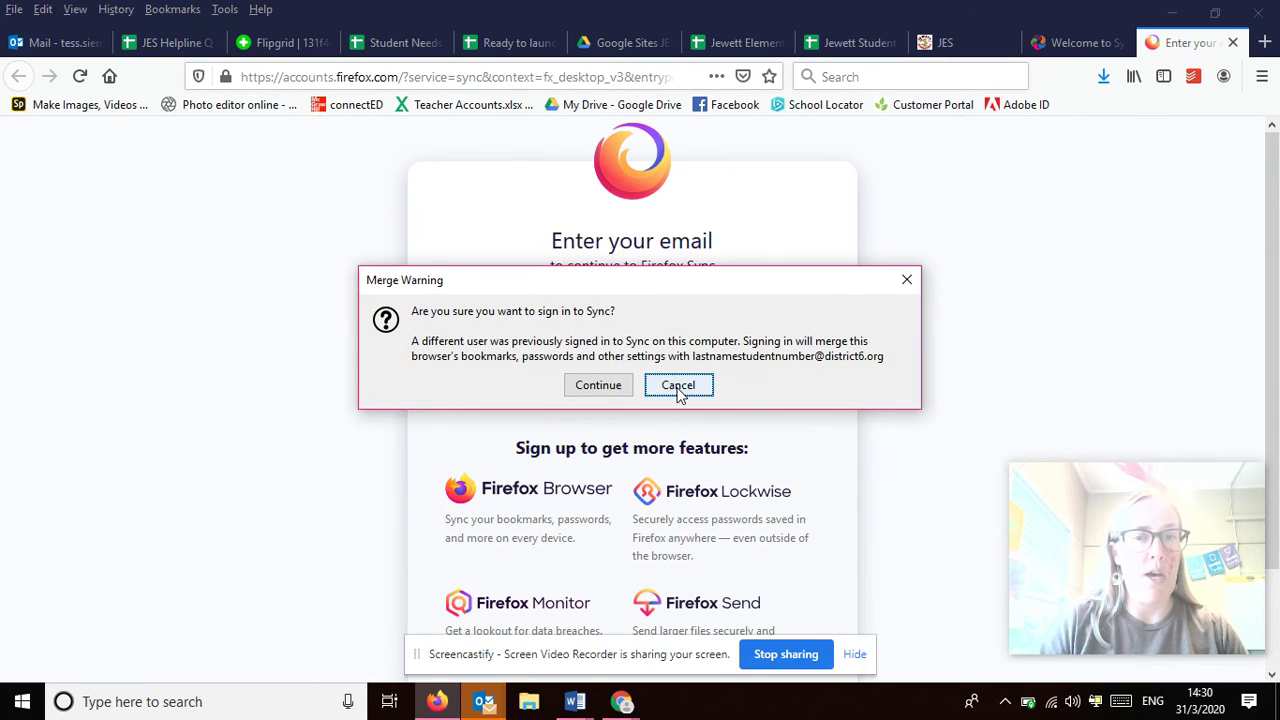
click(678, 388)
drag(720, 360, 214, 371)
key(Down)
key(Return)
click(479, 393)
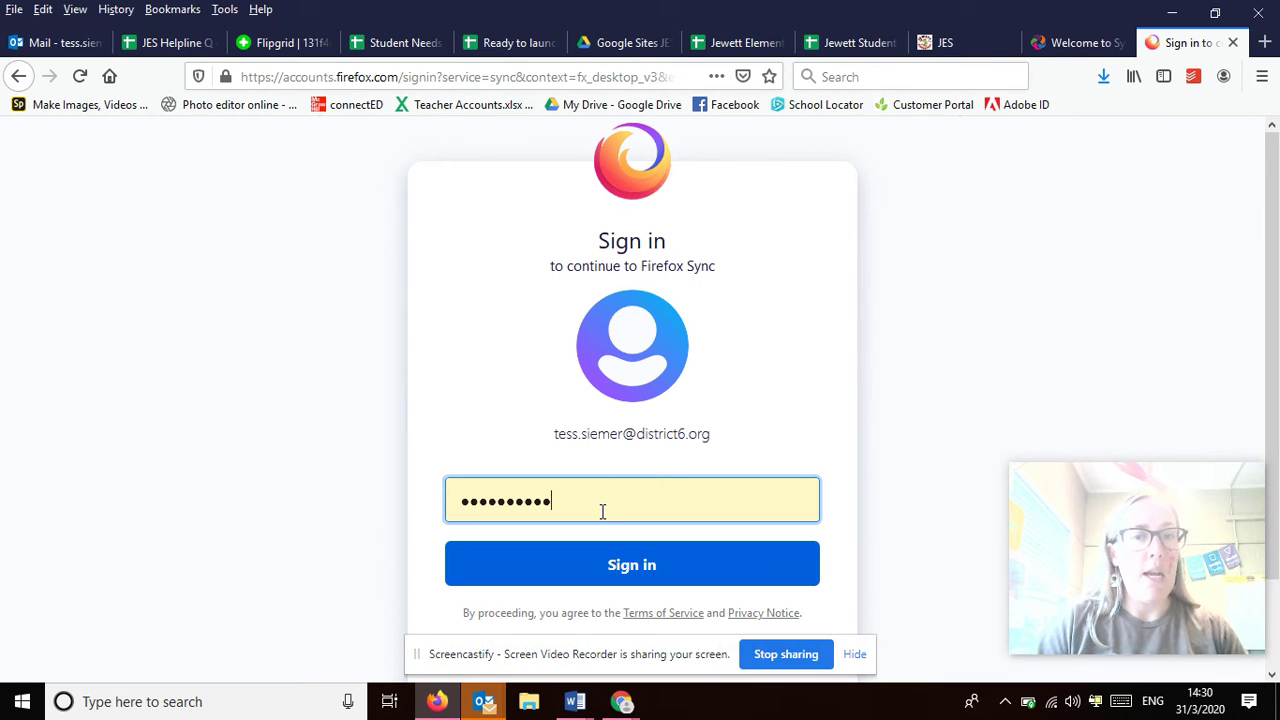
Replace the autofilled password with the example student password shown as plain text
drag(602, 508, 390, 502)
text(**)
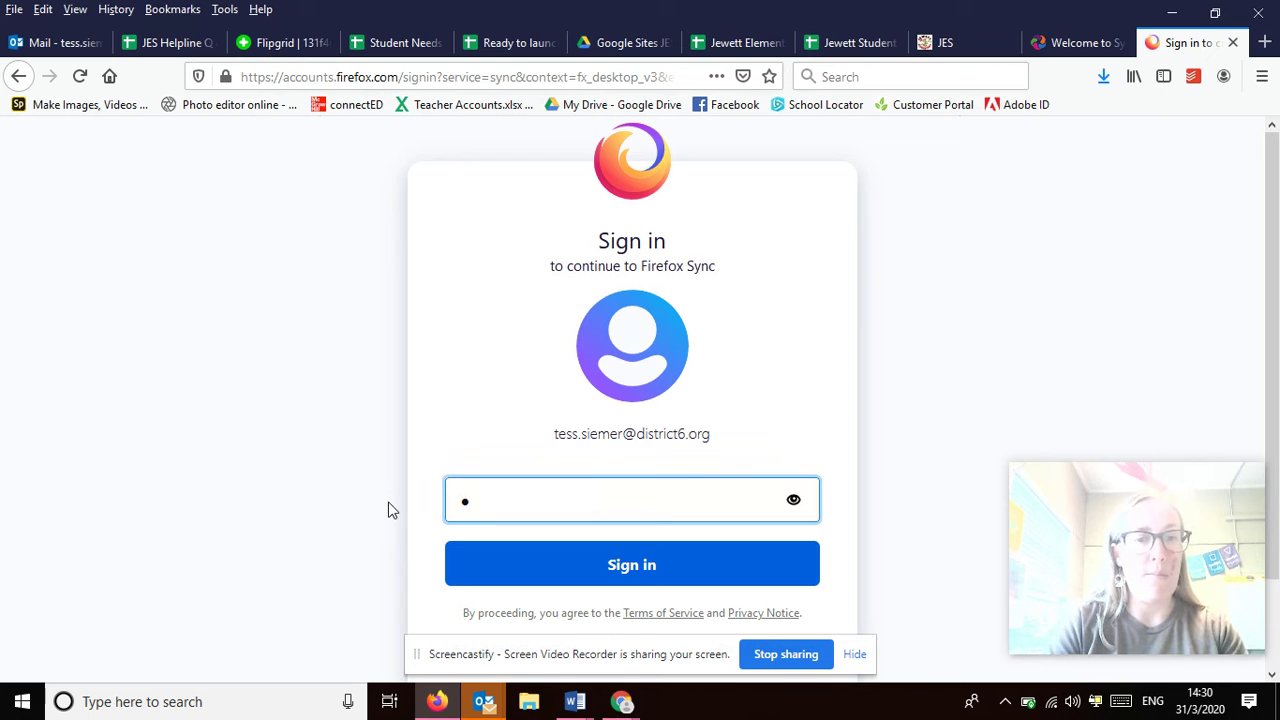
click(815, 505)
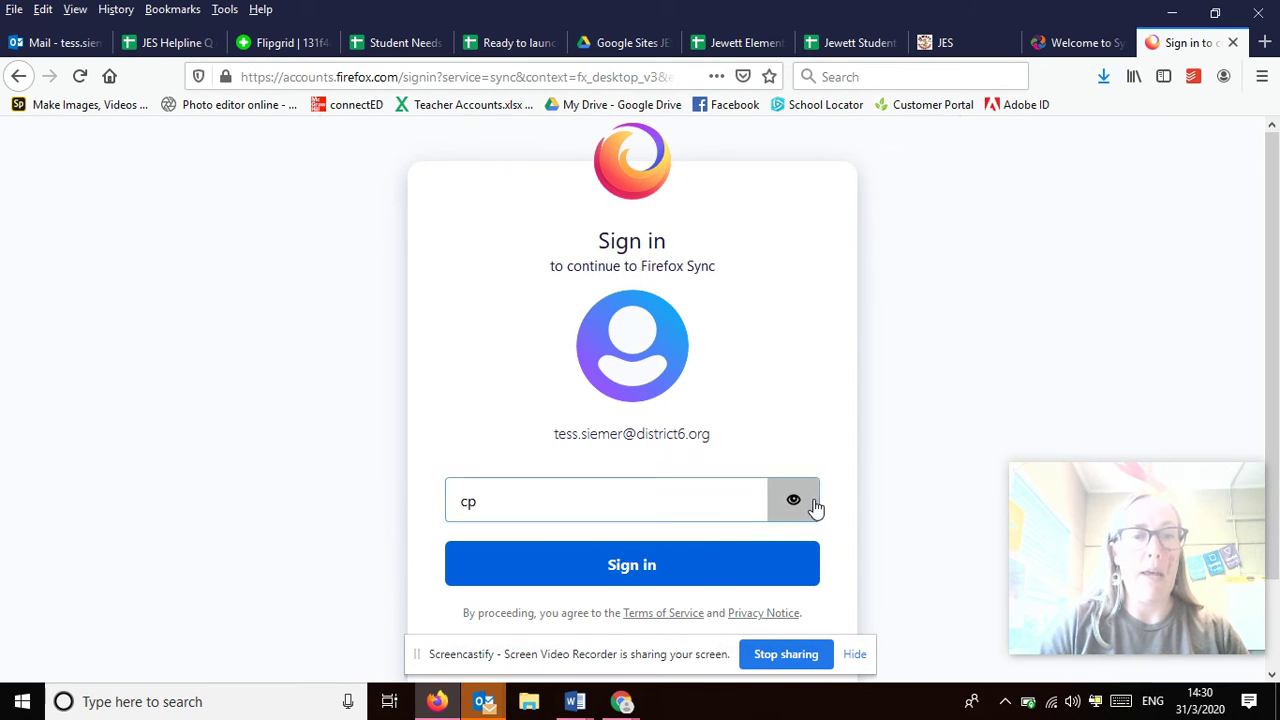
text(studentnumber)
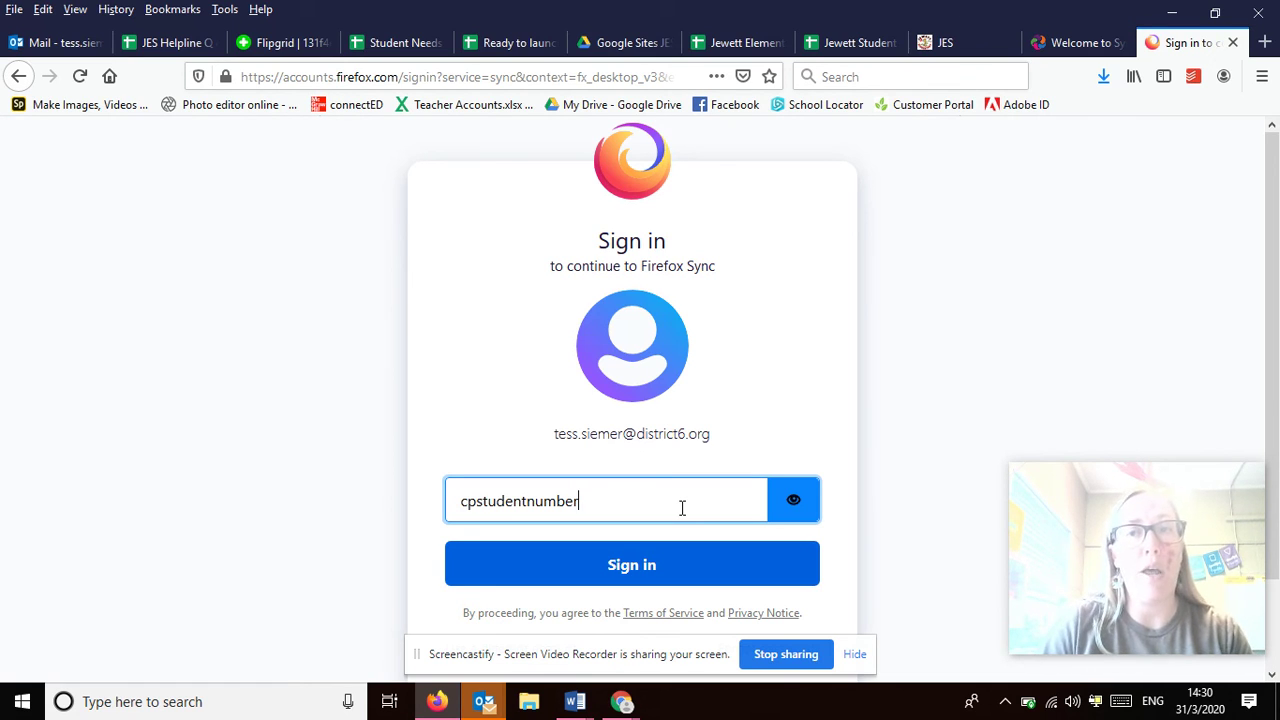
click(622, 701)
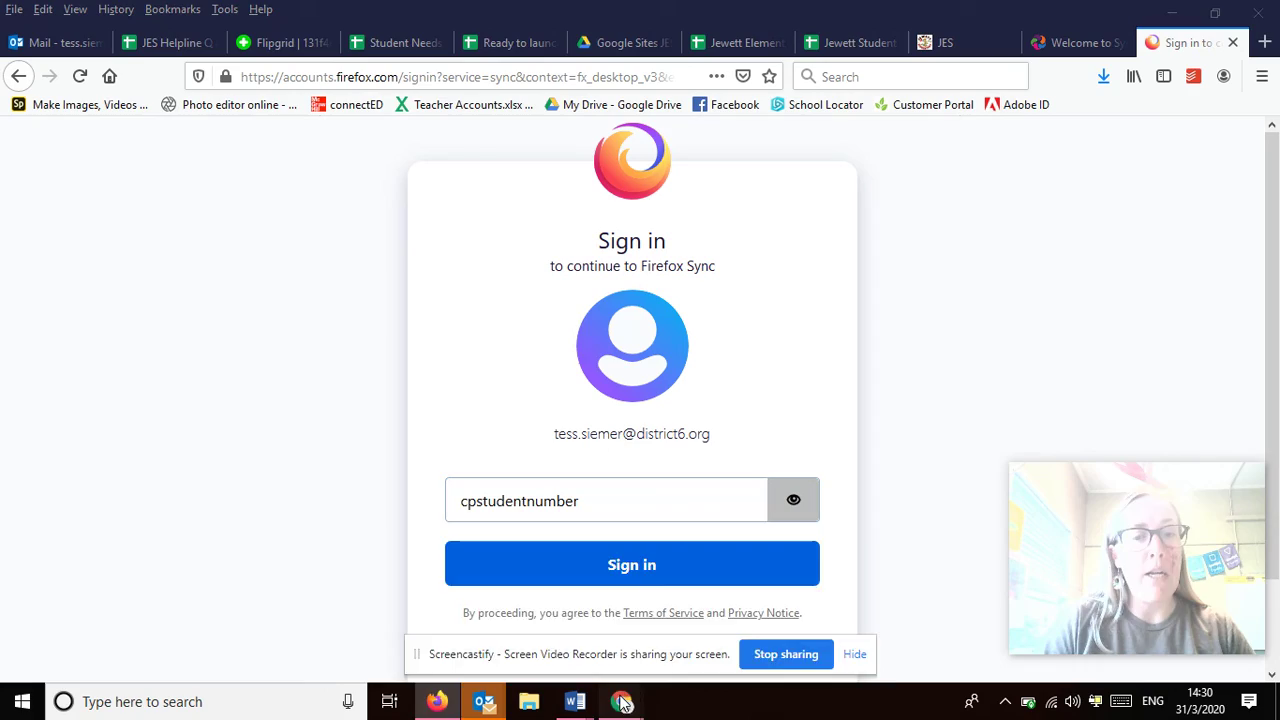
Bring the 'Sign in - Google Accounts' Chrome window to the front and open the Screencastify controls
mouse_move(695, 607)
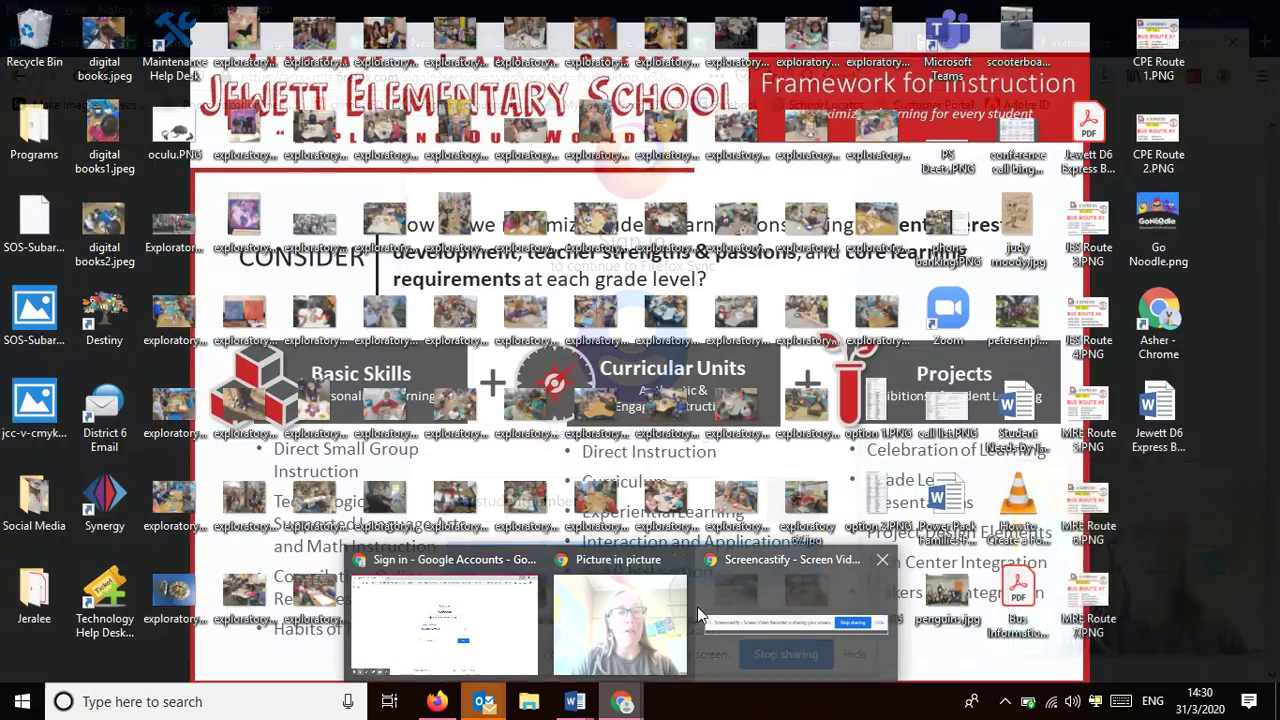
mouse_move(622, 700)
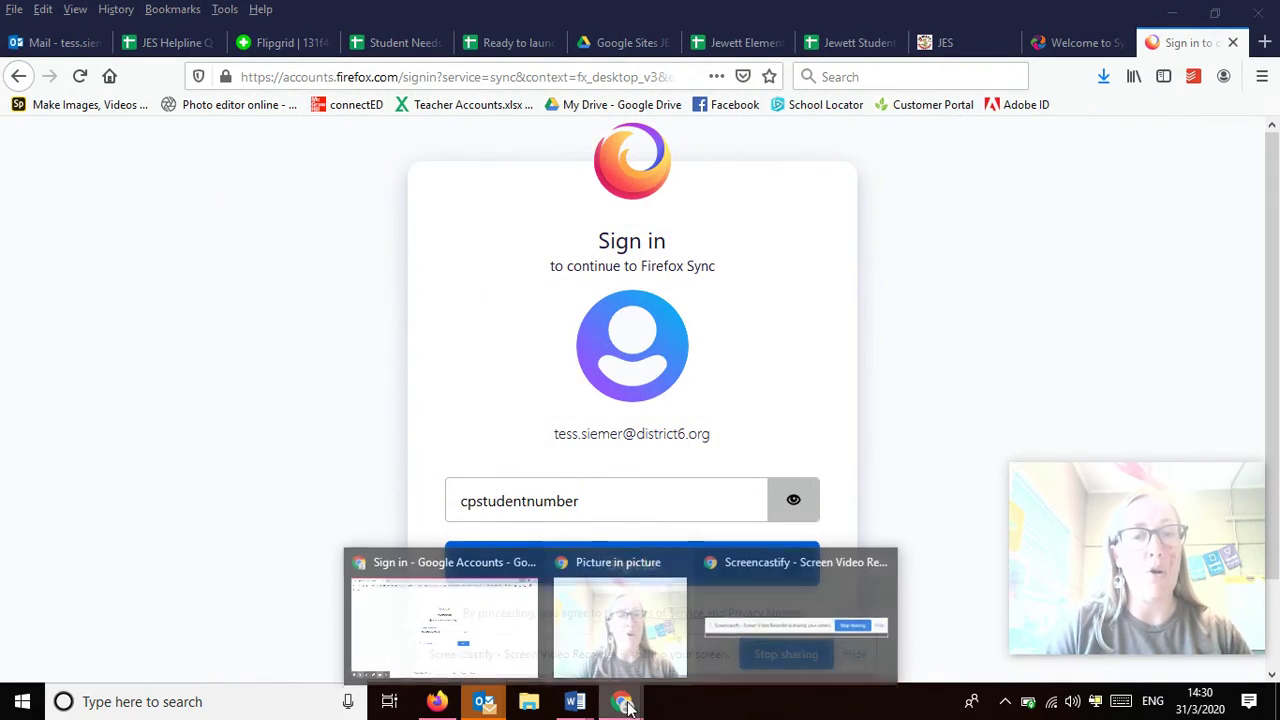
click(800, 620)
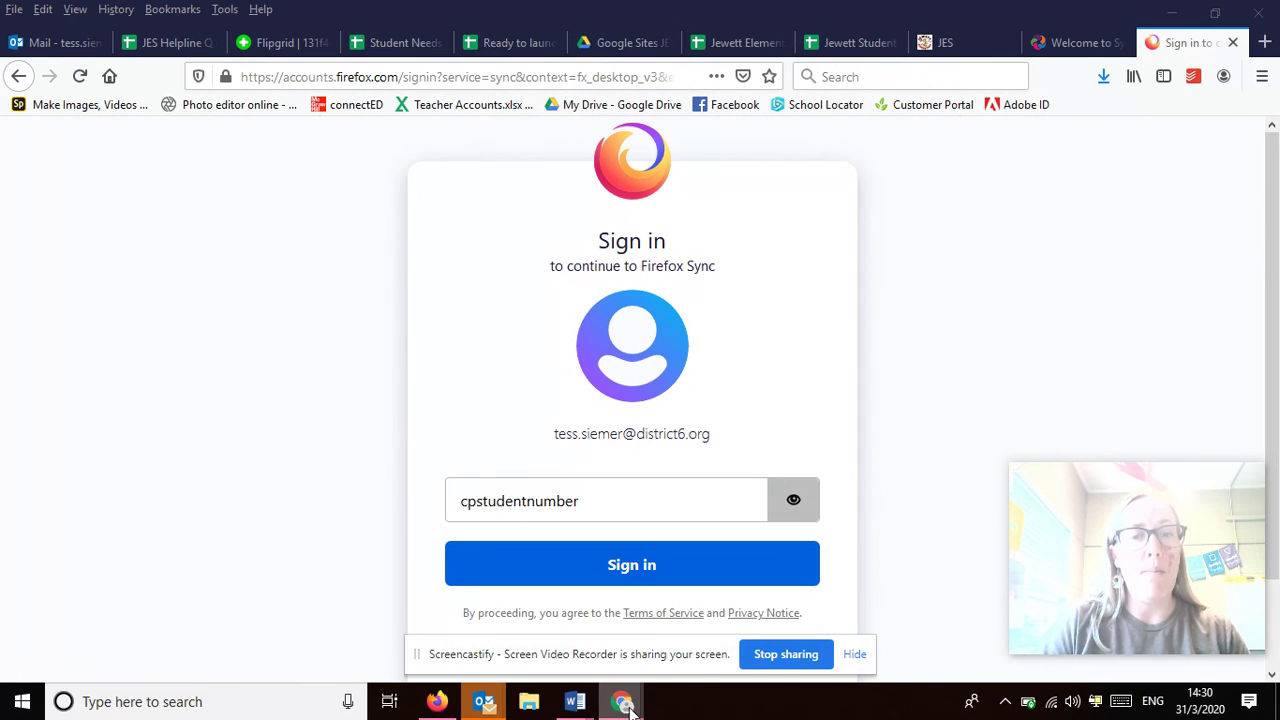
mouse_move(625, 705)
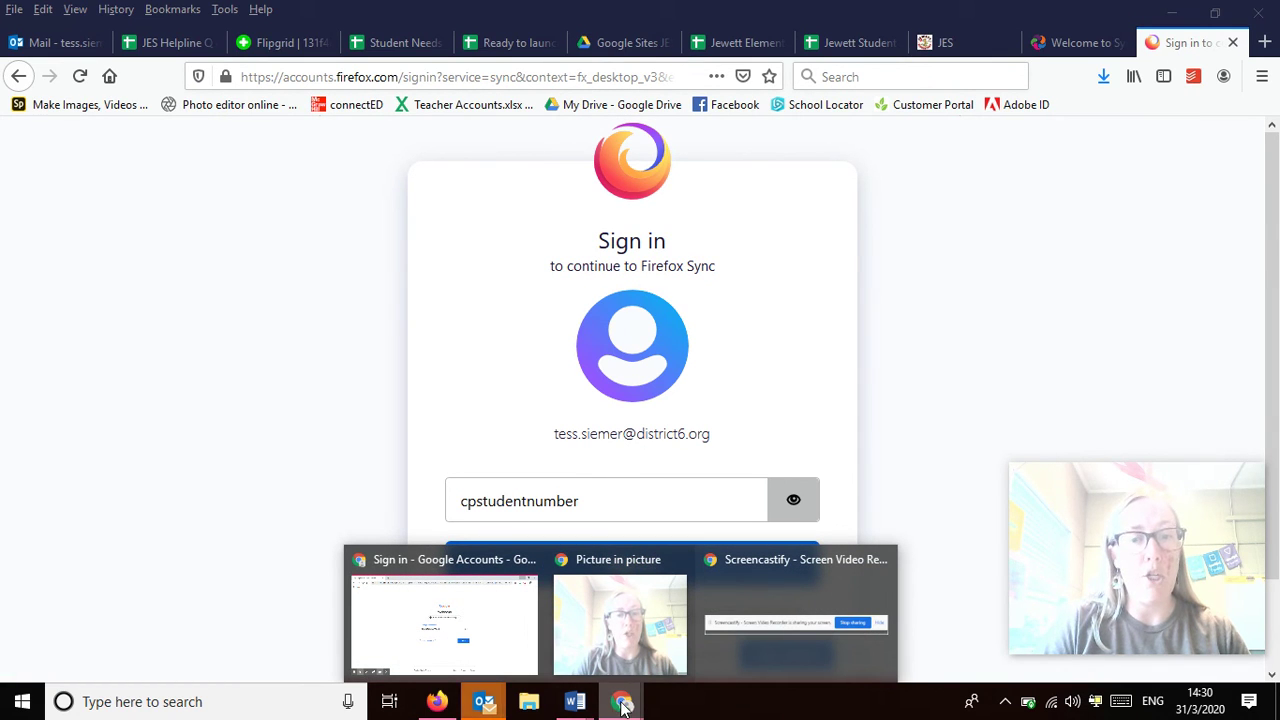
click(479, 607)
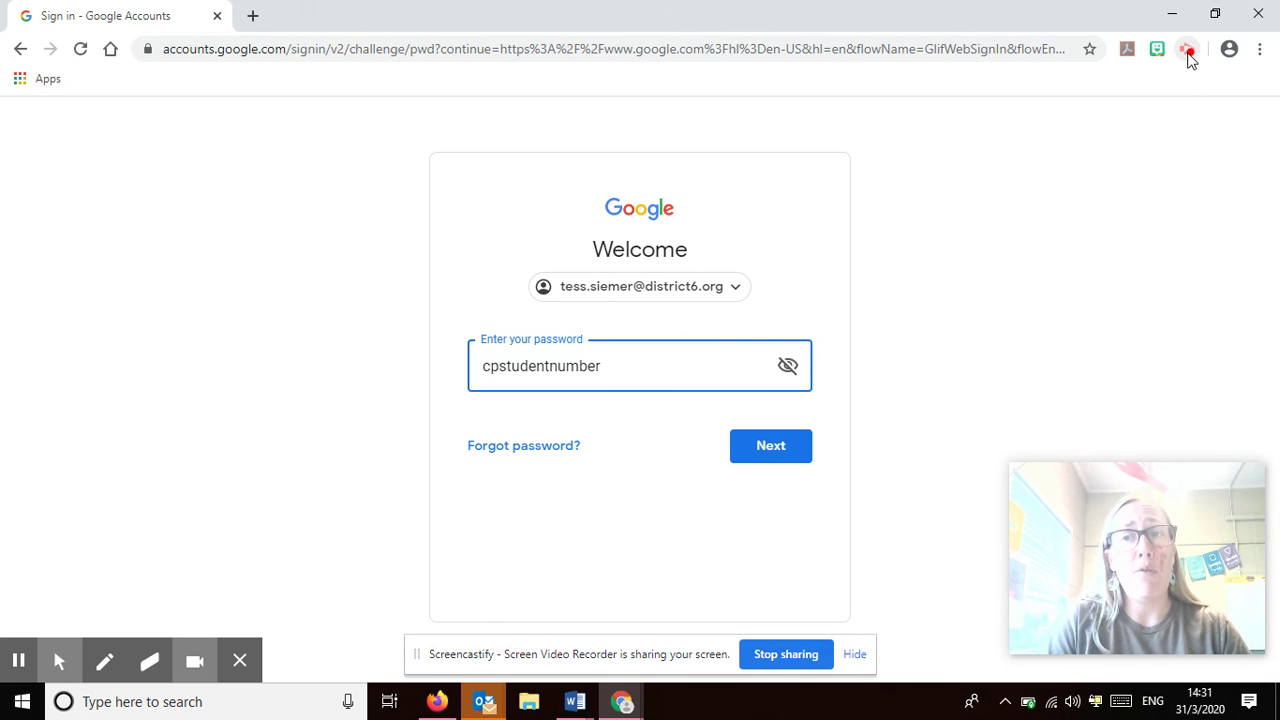
click(1187, 52)
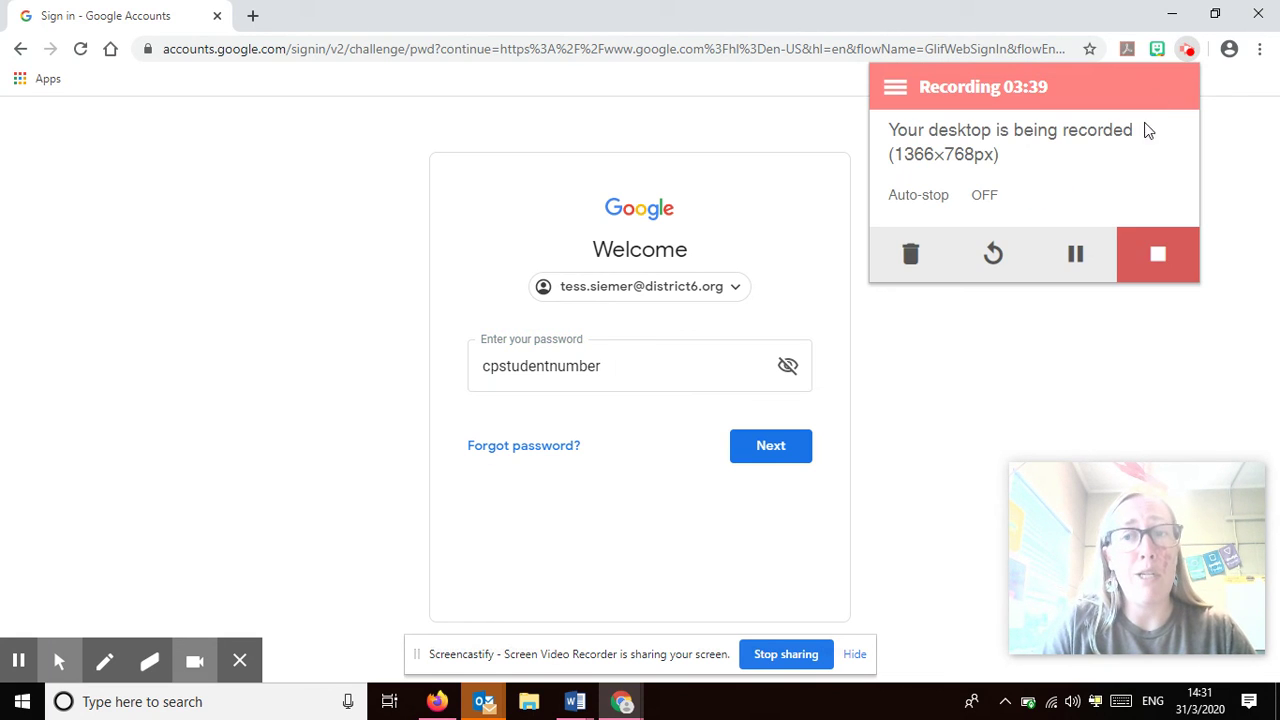